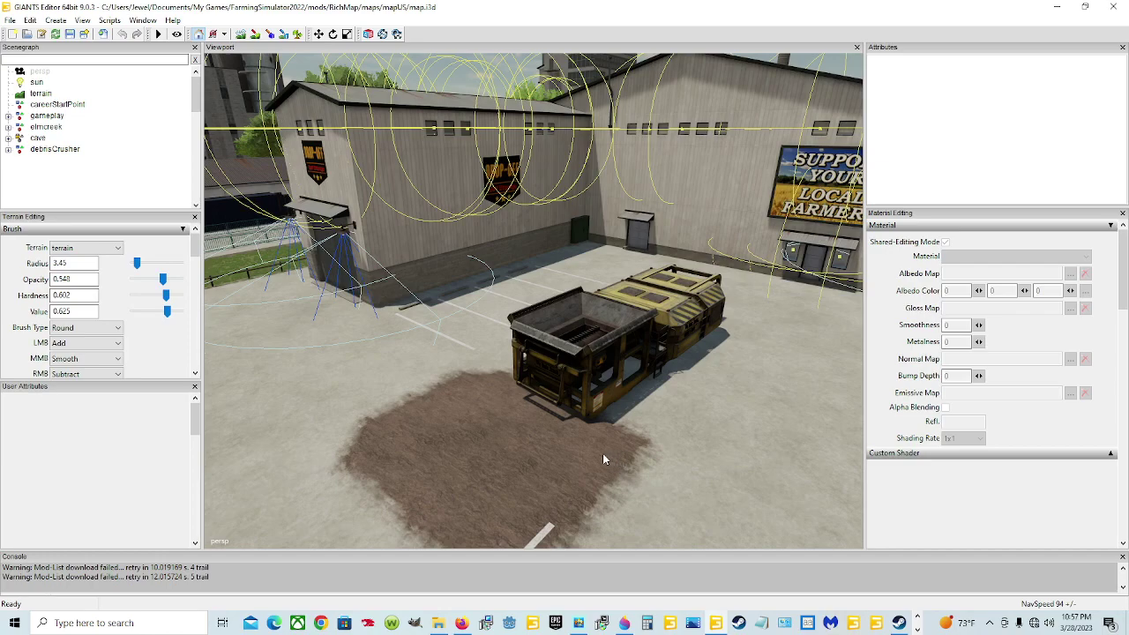
Select the debrisCrusher node in the Scenegraph to show its attributes and transform values.
{"action": "scroll", "coordinate": [603, 459], "scroll_direction": "up", "scroll_amount": 5}
{"action": "scroll", "coordinate": [604, 458], "scroll_direction": "down", "scroll_amount": 8}
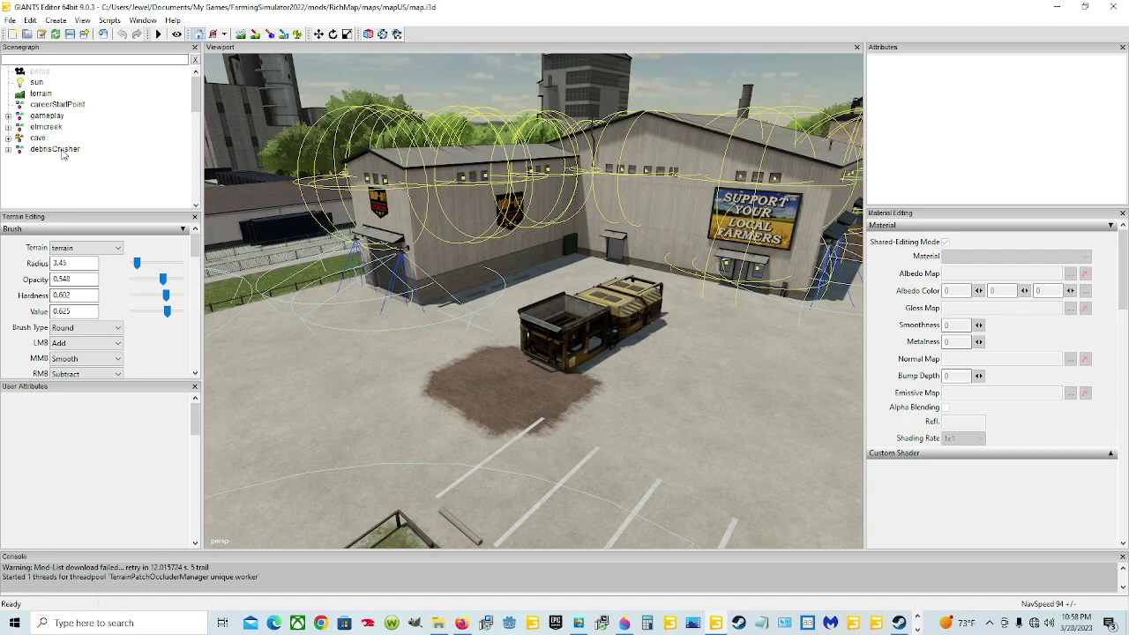
{"action": "left_click", "coordinate": [54, 149]}
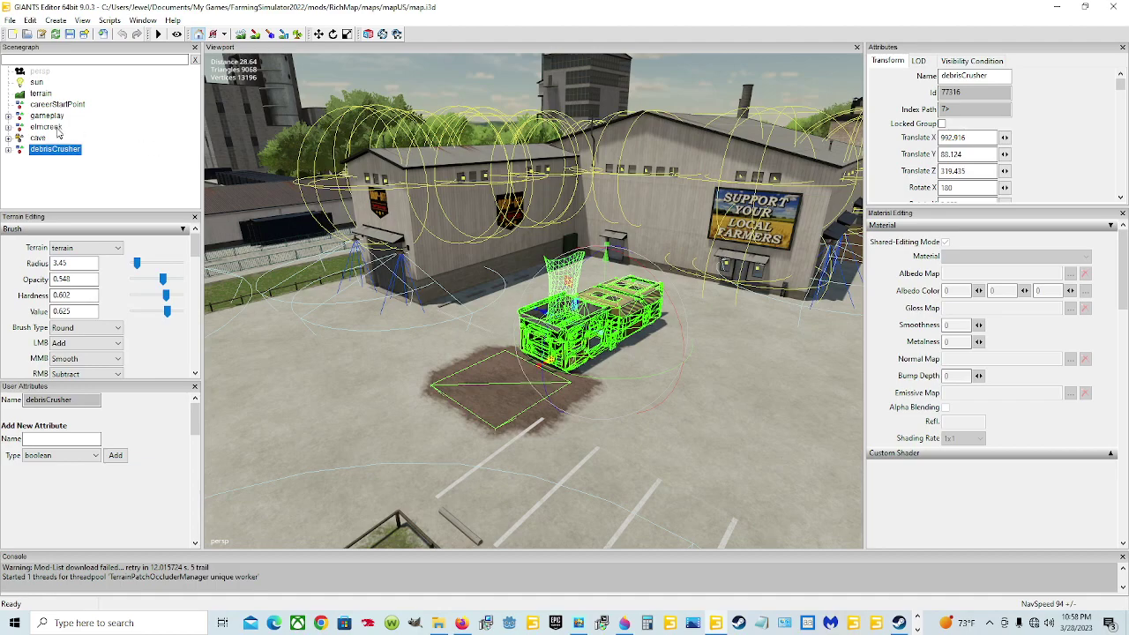
{"action": "left_click", "coordinate": [69, 151]}
{"action": "left_click", "coordinate": [76, 150]}
Delete debrisCrusher, save the map without it, then undo to restore the crusher.
{"action": "key", "text": "Delete"}
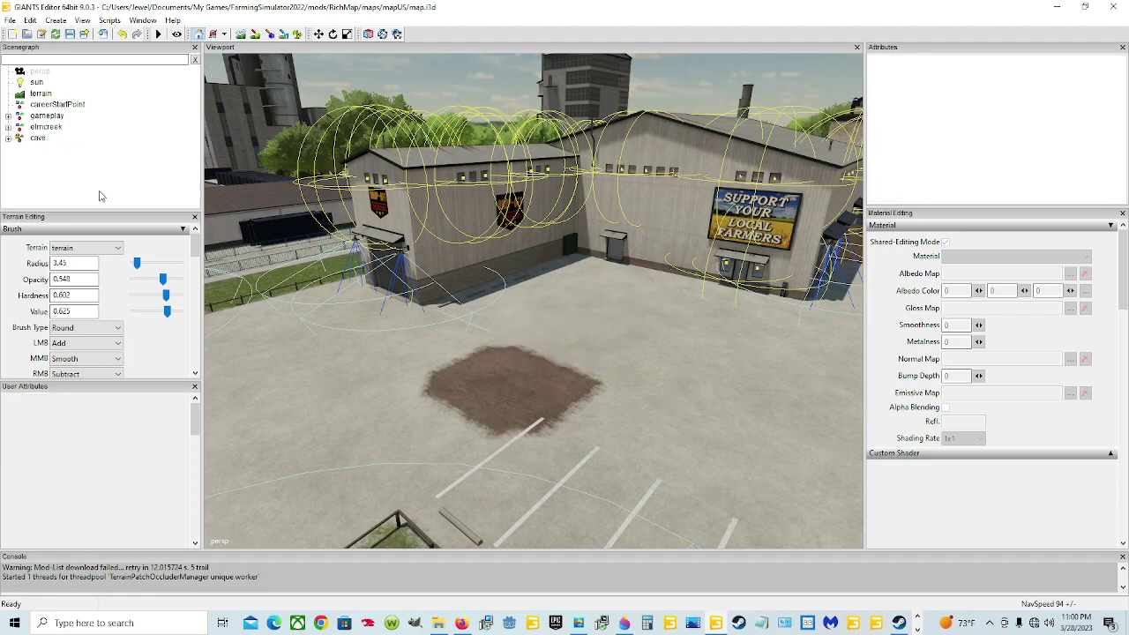
{"action": "left_click", "coordinate": [70, 35]}
{"action": "left_click", "coordinate": [123, 34]}
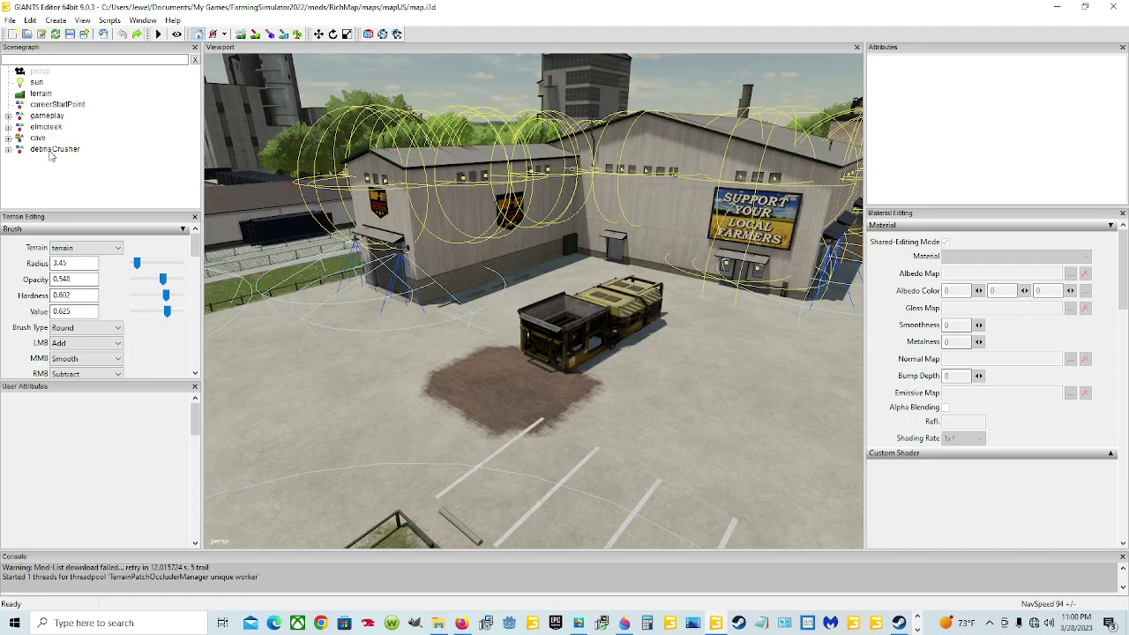
{"action": "left_click", "coordinate": [51, 152]}
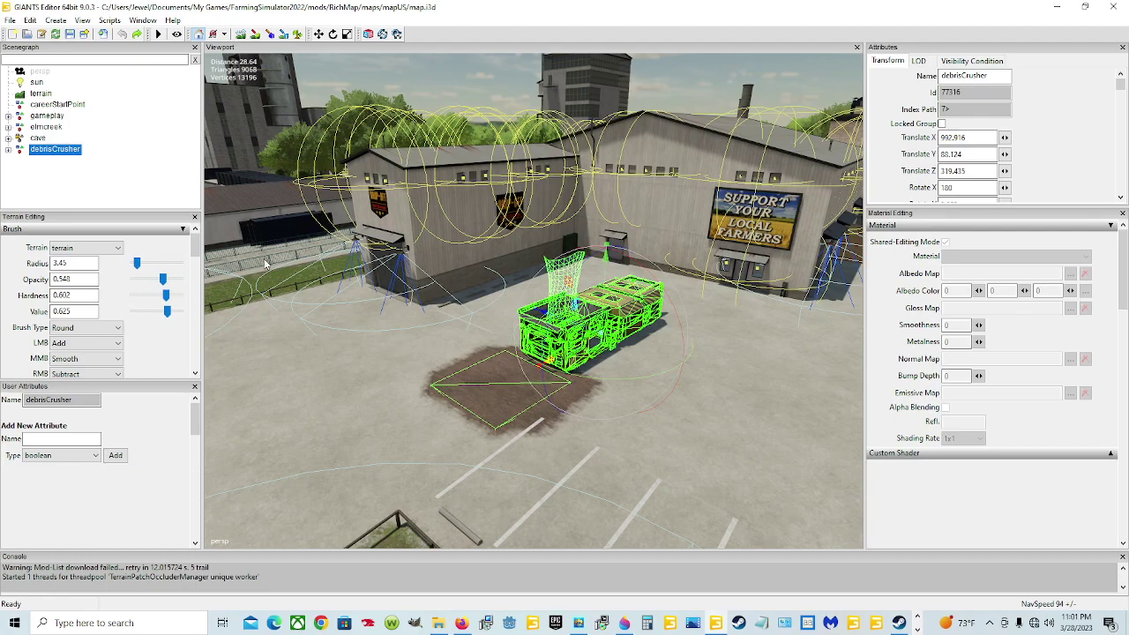
{"action": "left_click", "coordinate": [63, 168]}
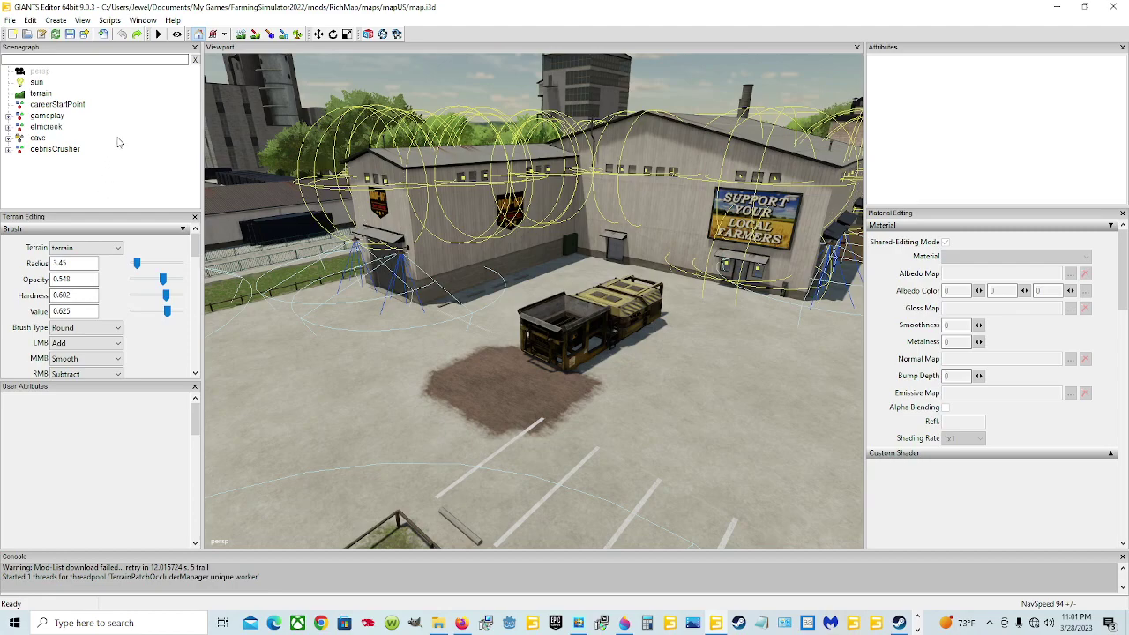
Create a new empty Transform Group named transform at translate 0, 0, 0.
{"action": "left_click", "coordinate": [58, 20]}
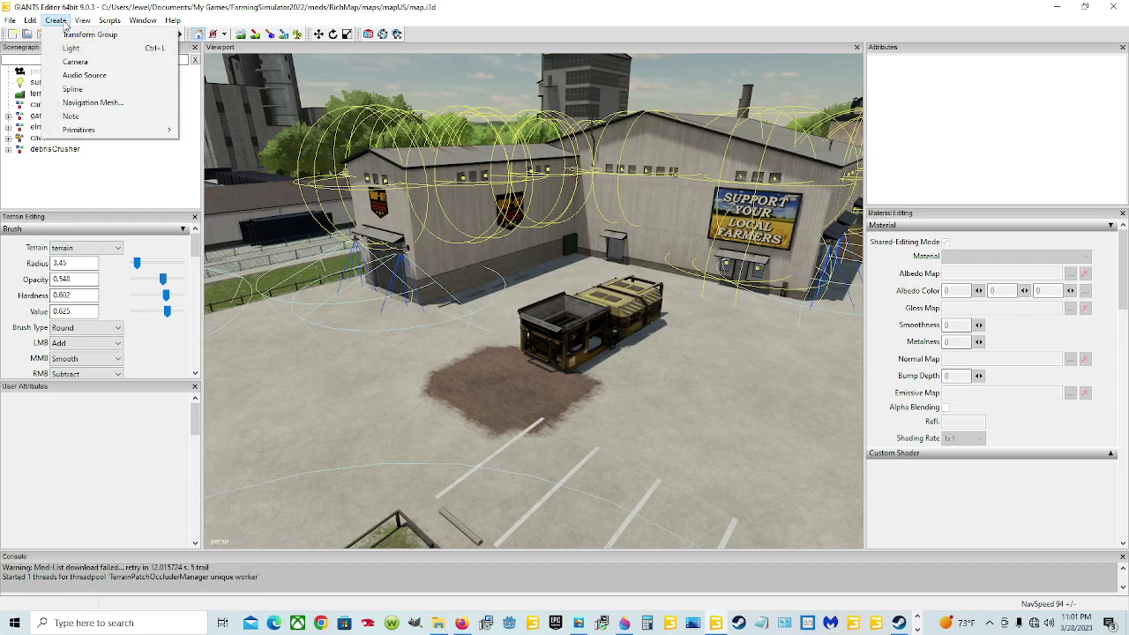
{"action": "left_click", "coordinate": [89, 35]}
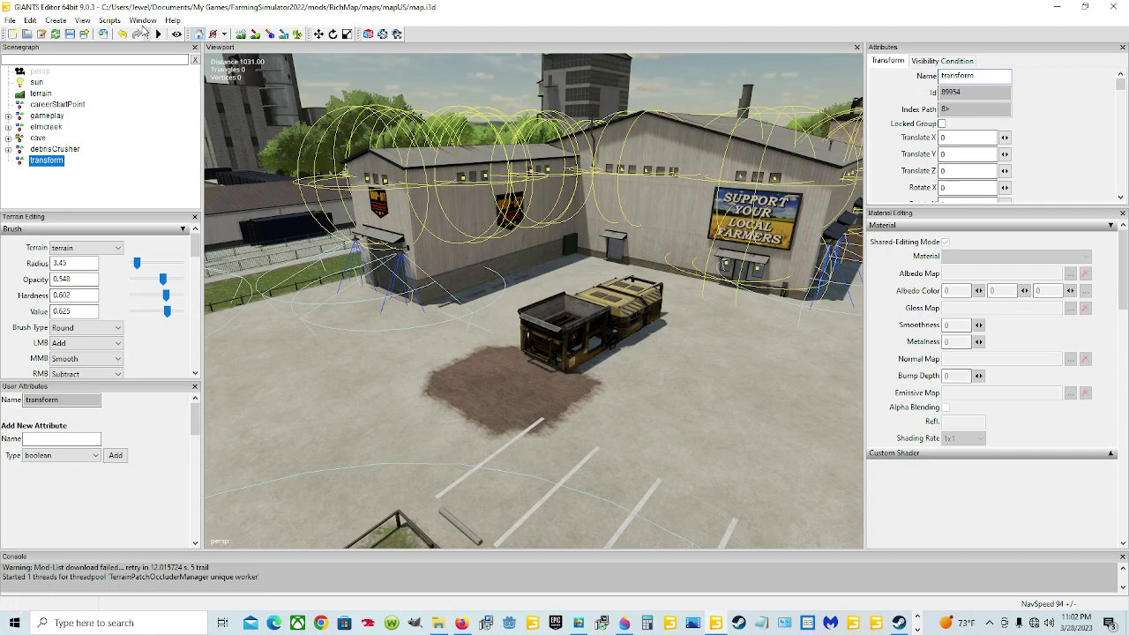
{"action": "left_click", "coordinate": [143, 21]}
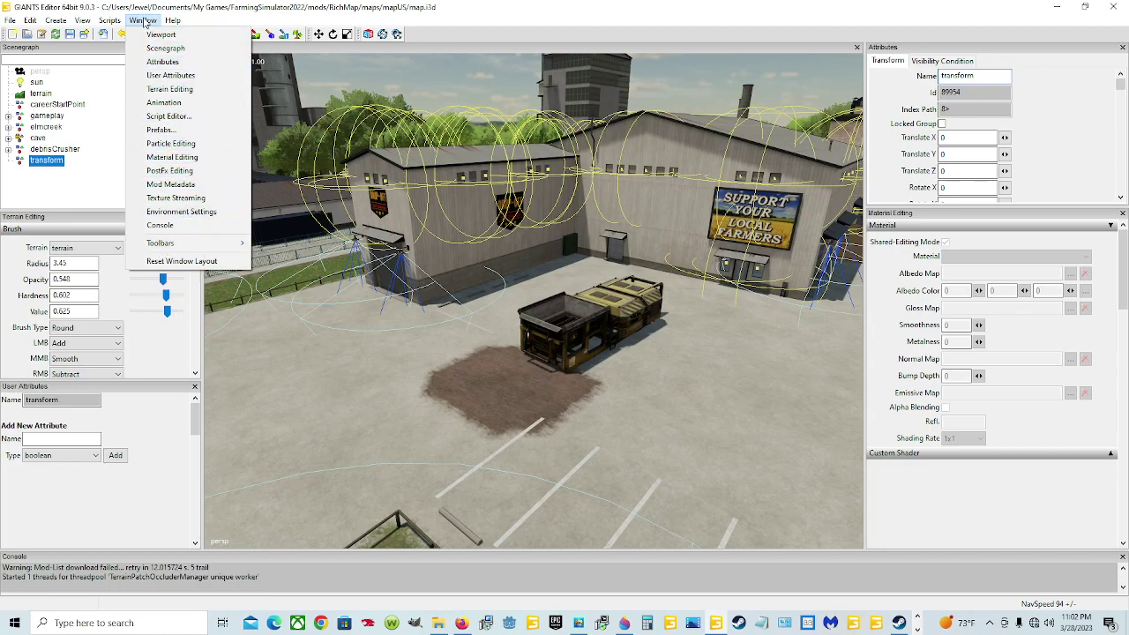
Rename the new node from transform to placeholders in the Attributes Name field.
{"action": "left_click", "coordinate": [147, 21]}
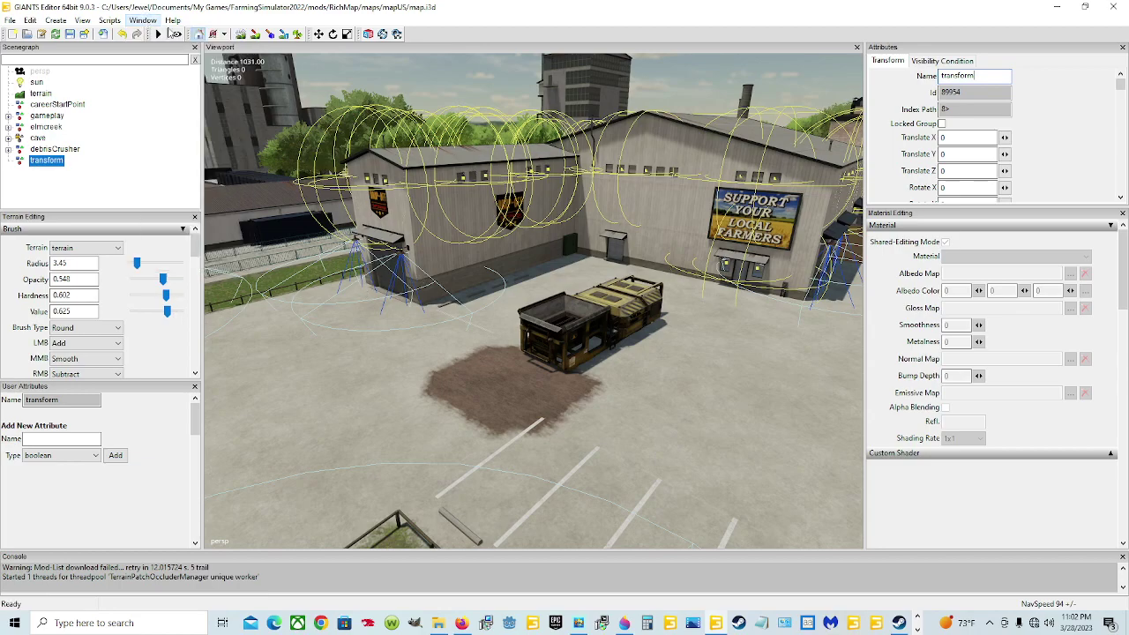
{"action": "double_click", "coordinate": [987, 75]}
{"action": "double_click", "coordinate": [984, 75]}
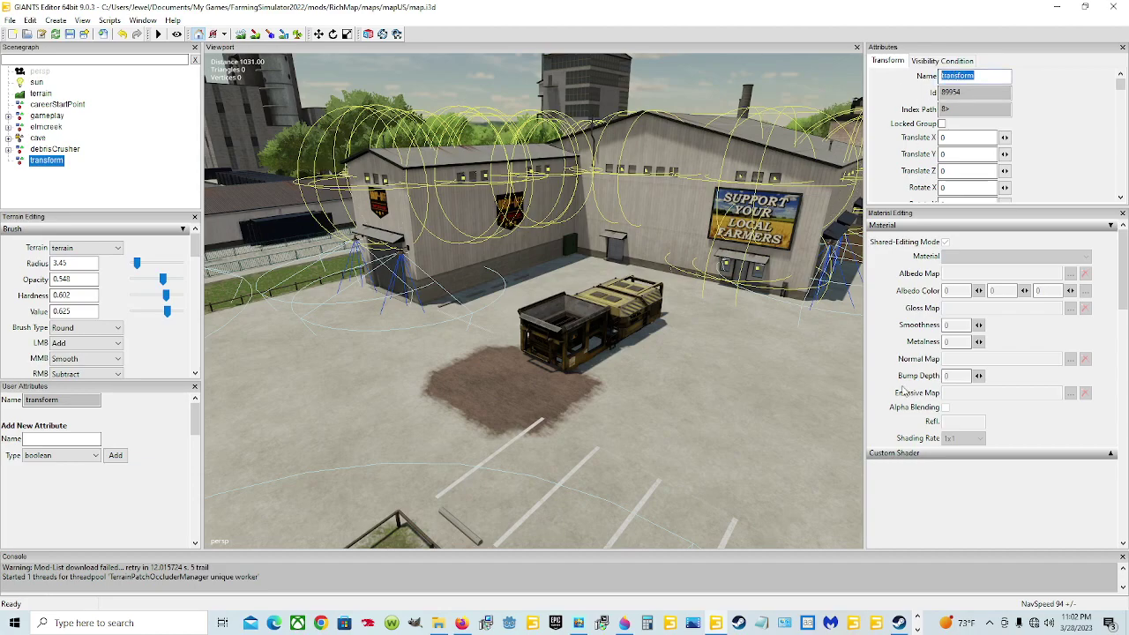
{"action": "type", "text": "placeholders"}
{"action": "key", "text": "Return"}
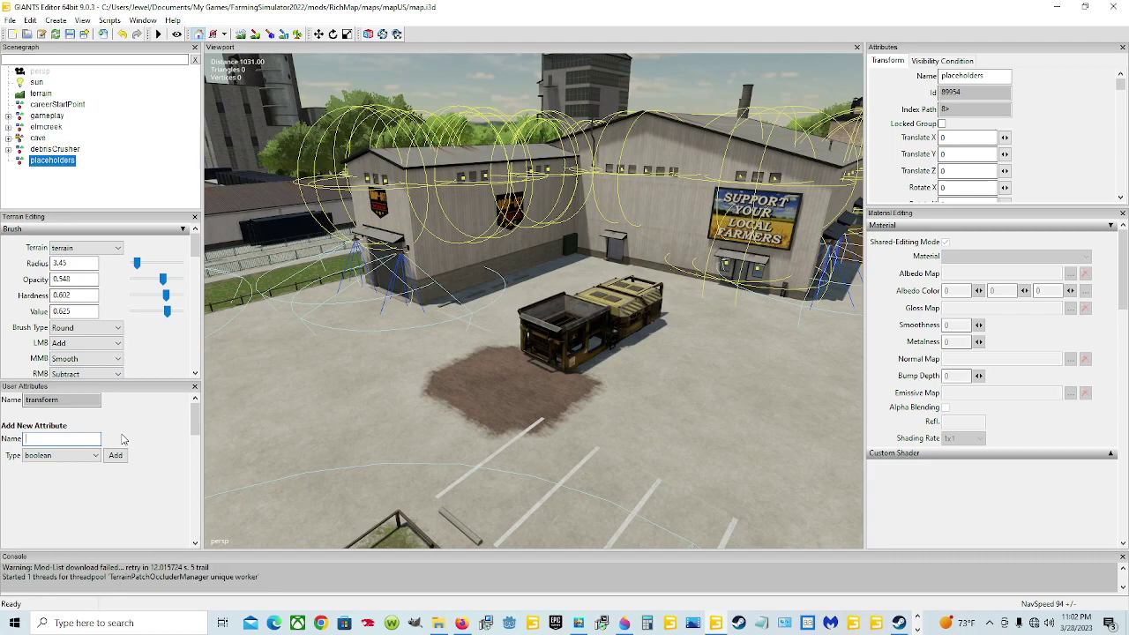
Enter a script callback user attribute named onCreate for the placeholders node.
{"action": "left_click", "coordinate": [52, 160]}
{"action": "left_click", "coordinate": [88, 399]}
{"action": "left_click", "coordinate": [96, 457]}
{"action": "left_click", "coordinate": [81, 507]}
{"action": "left_click", "coordinate": [78, 439]}
{"action": "type", "text": "oc"}
{"action": "type", "text": "Create"}
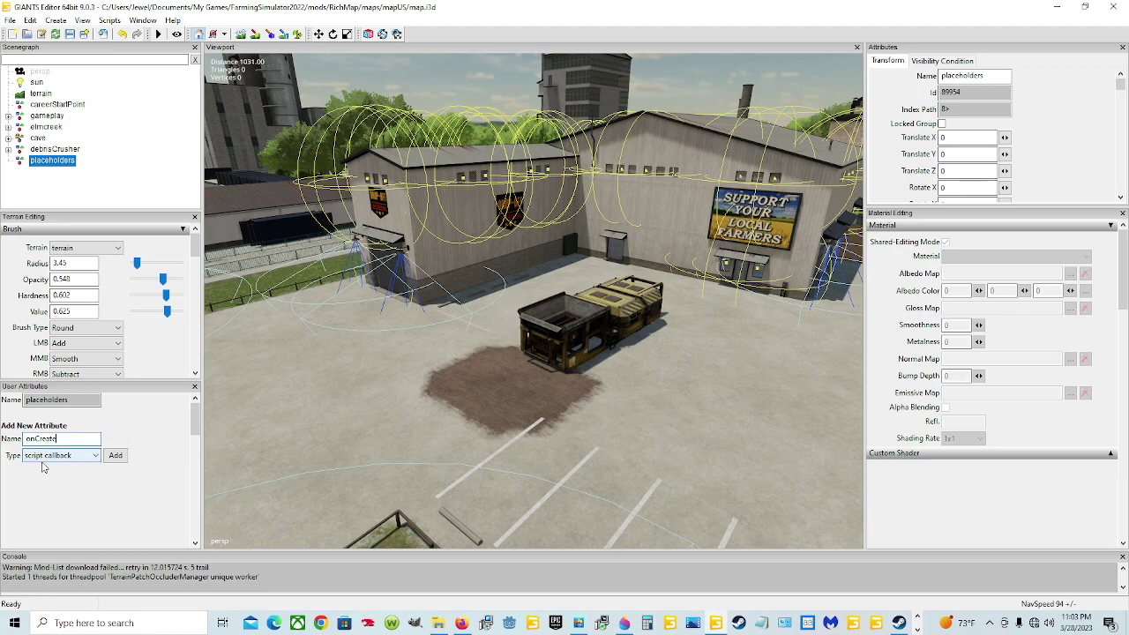
Add the onCreate attribute with value Placeholders.onCreate, then reselect placeholders to check it.
{"action": "left_click", "coordinate": [115, 457]}
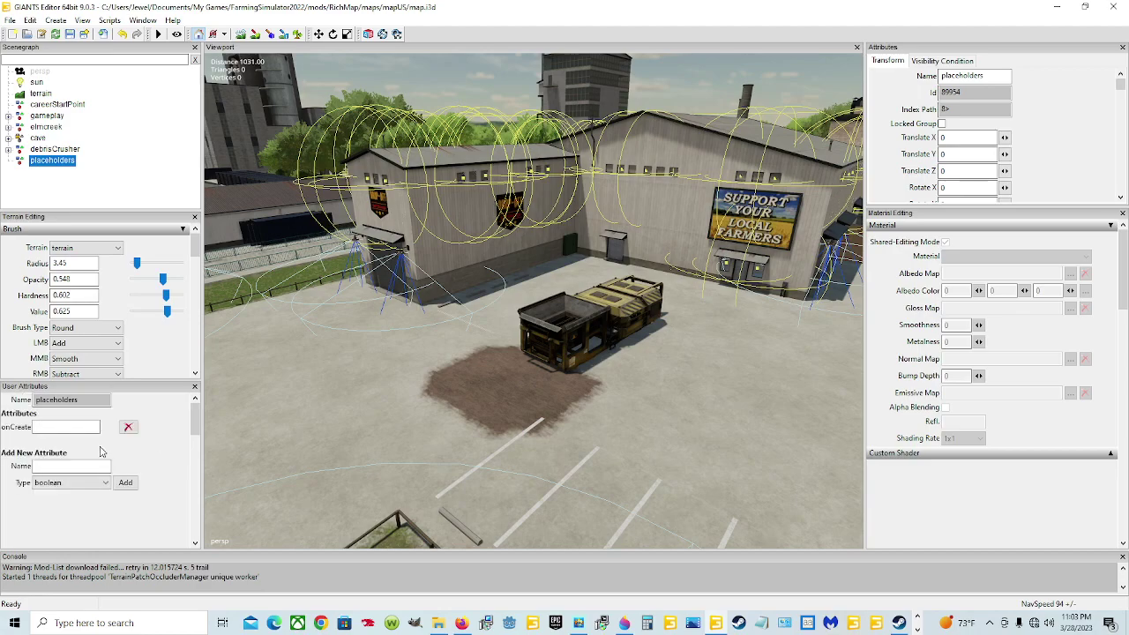
{"action": "left_click", "coordinate": [66, 427]}
{"action": "type", "text": "P"}
{"action": "type", "text": "eate"}
{"action": "left_click", "coordinate": [146, 177]}
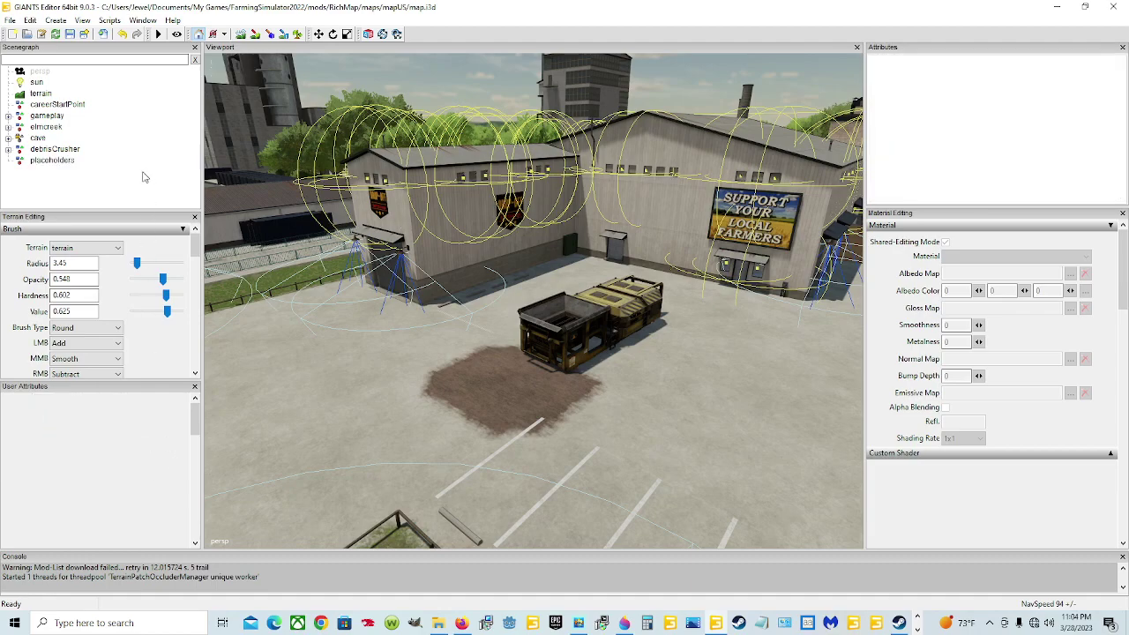
{"action": "left_click", "coordinate": [58, 161]}
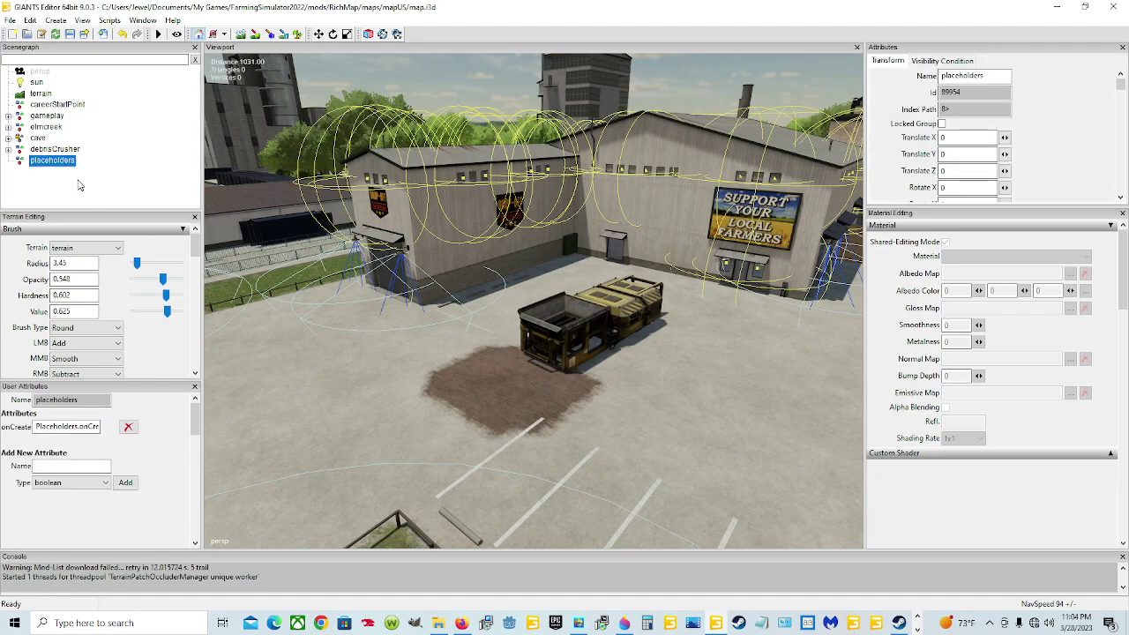
Cut debrisCrusher and paste it as a child of the placeholders node.
{"action": "left_click", "coordinate": [69, 150]}
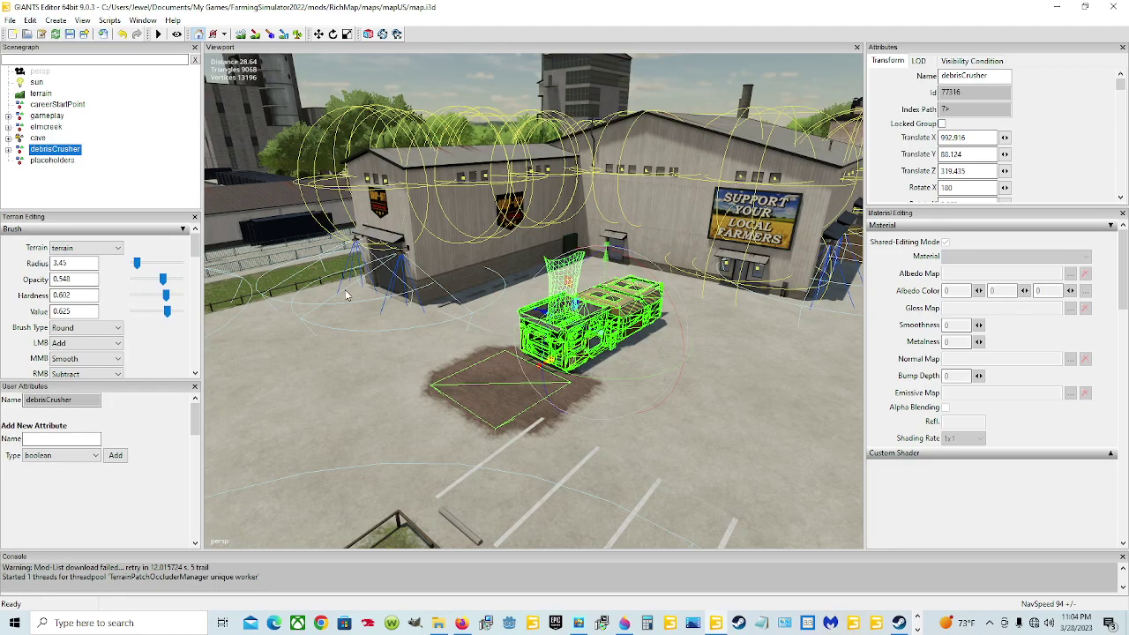
{"action": "left_click", "coordinate": [30, 20]}
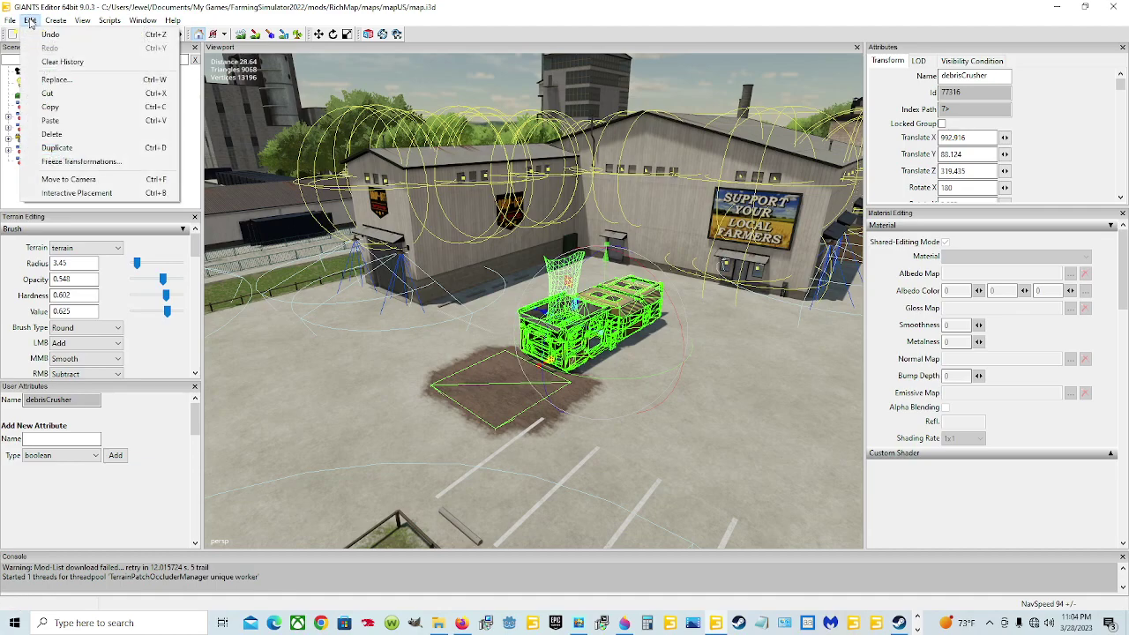
{"action": "left_click", "coordinate": [67, 95]}
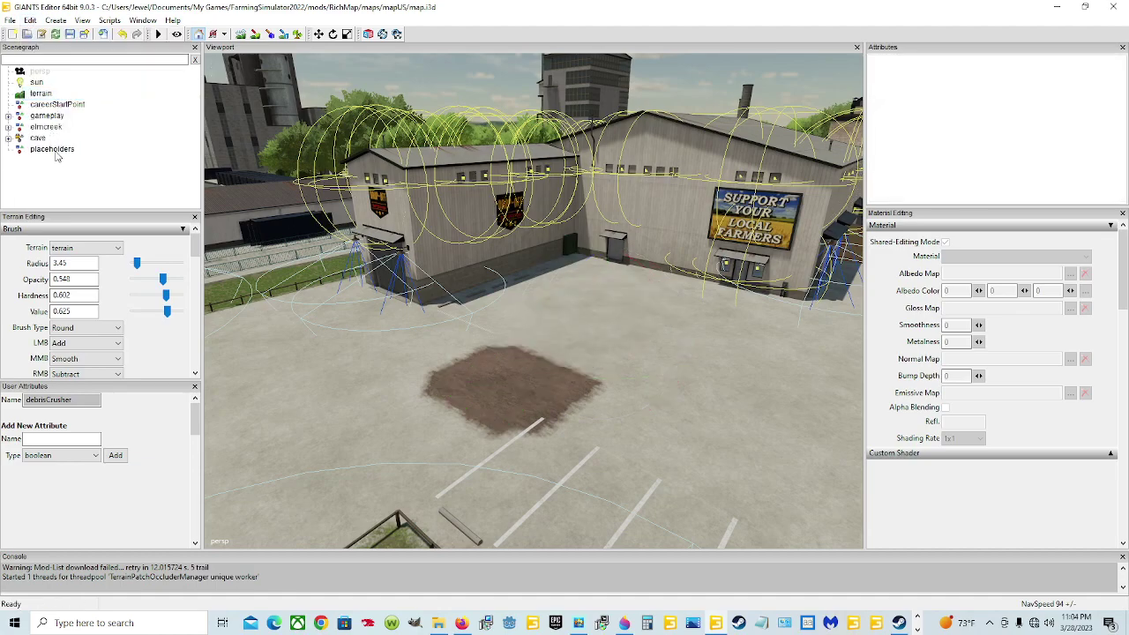
{"action": "left_click", "coordinate": [53, 149]}
{"action": "left_click", "coordinate": [30, 19]}
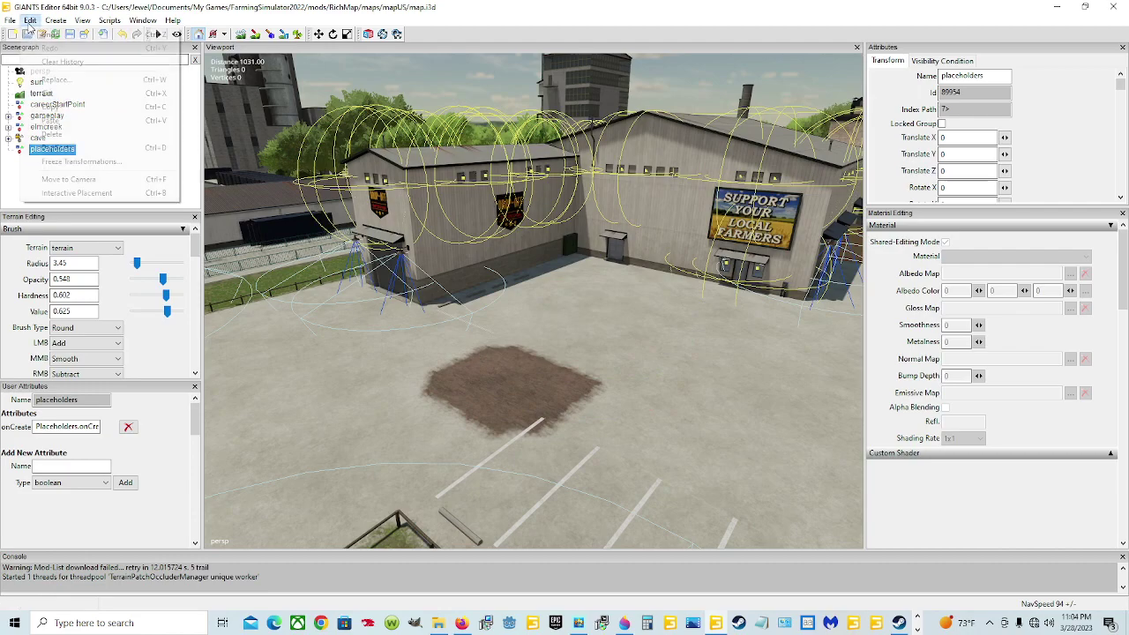
{"action": "left_click", "coordinate": [55, 120]}
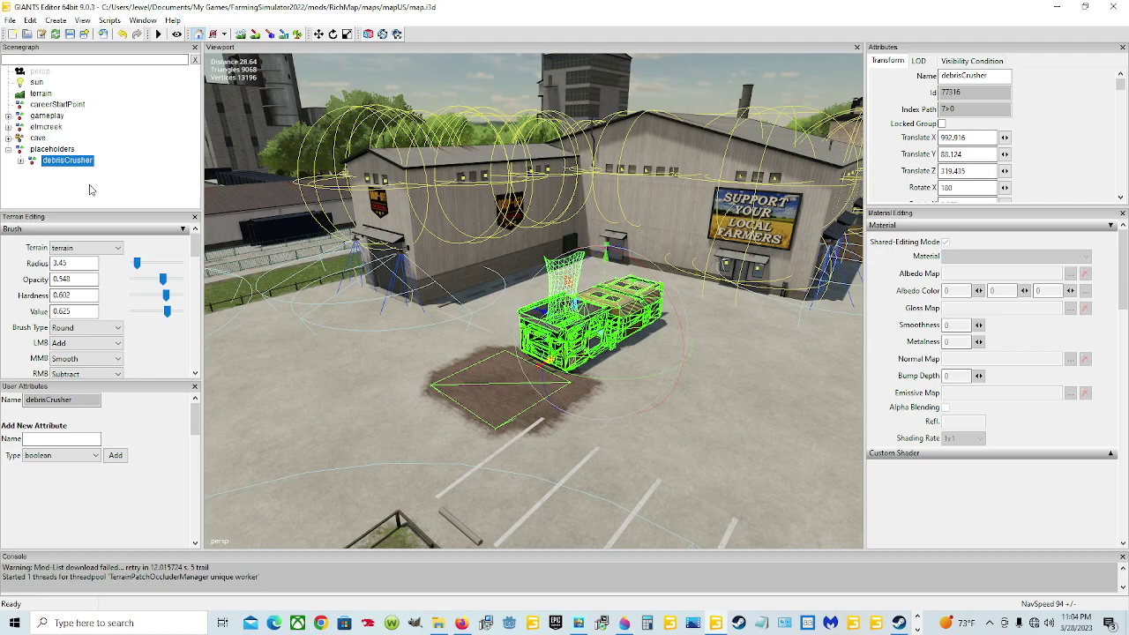
Save map.i3d with debrisCrusher now nested under placeholders.
{"action": "key", "text": "ctrl+s"}
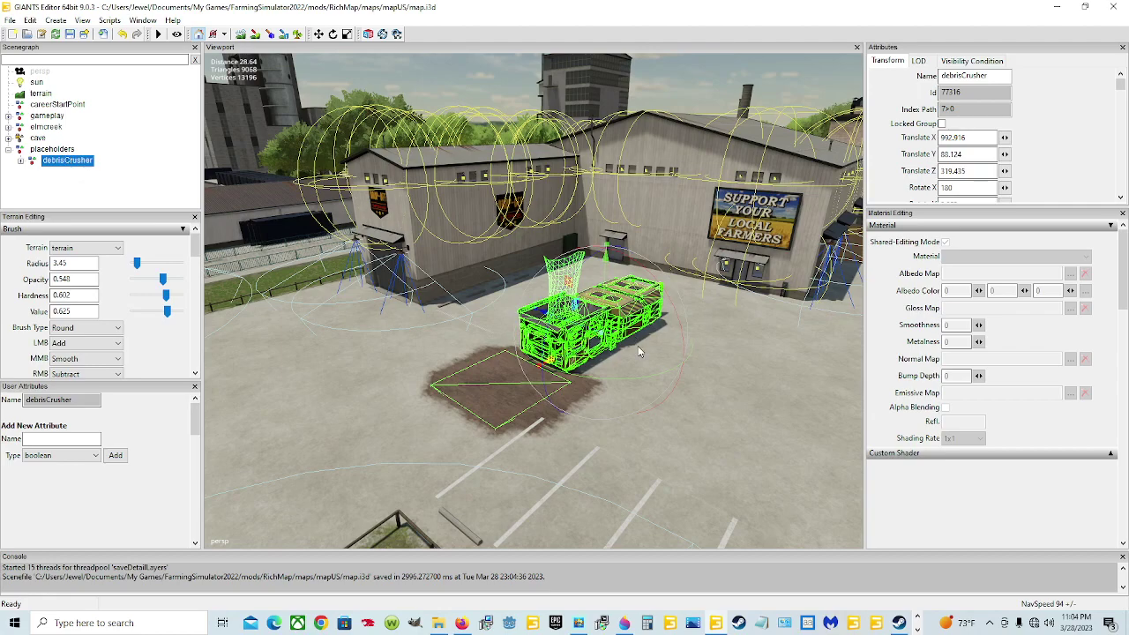
Launch Farming Simulator 22 from the Steam library with PLAY.
{"action": "left_click", "coordinate": [898, 625]}
{"action": "scroll", "coordinate": [319, 408], "scroll_direction": "down", "scroll_amount": 5}
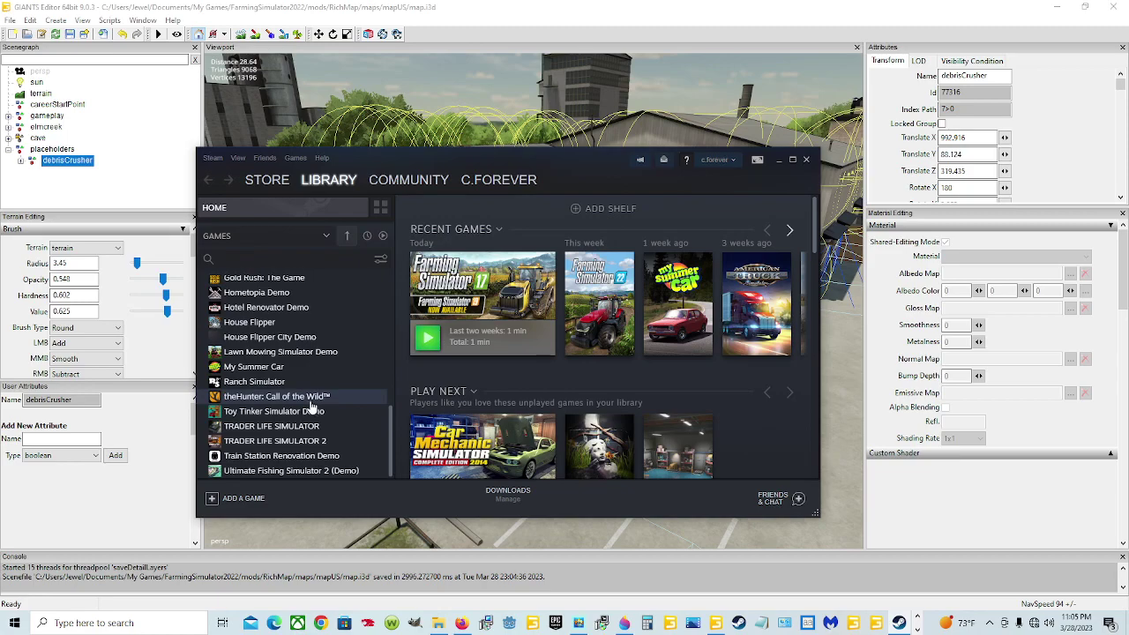
{"action": "scroll", "coordinate": [313, 407], "scroll_direction": "up", "scroll_amount": 8}
{"action": "left_click", "coordinate": [309, 314]}
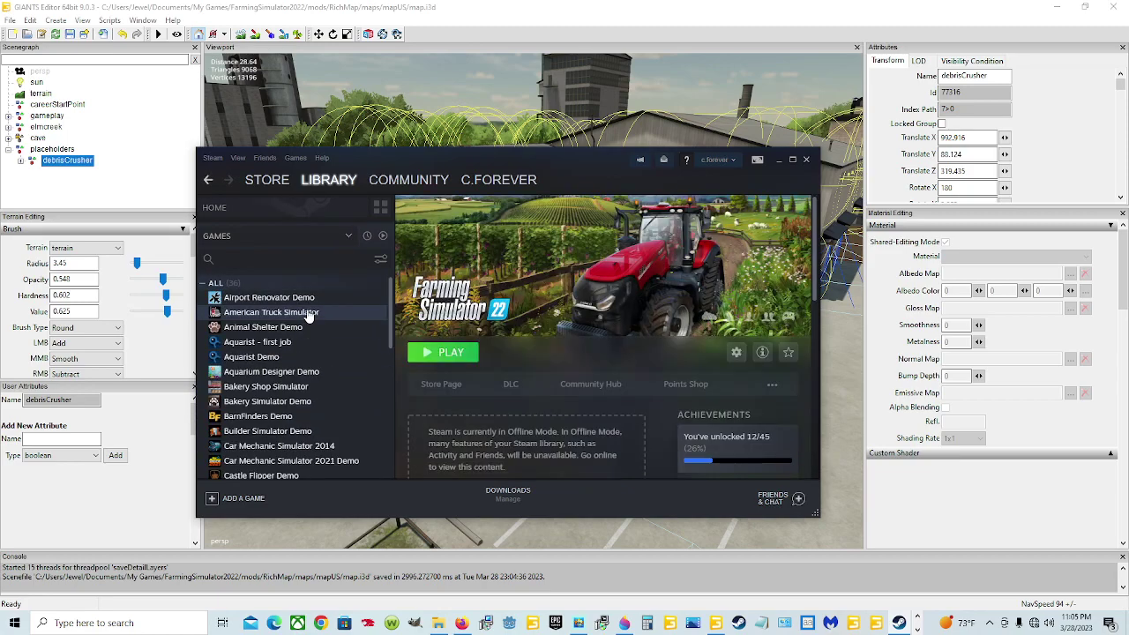
{"action": "left_click", "coordinate": [450, 354]}
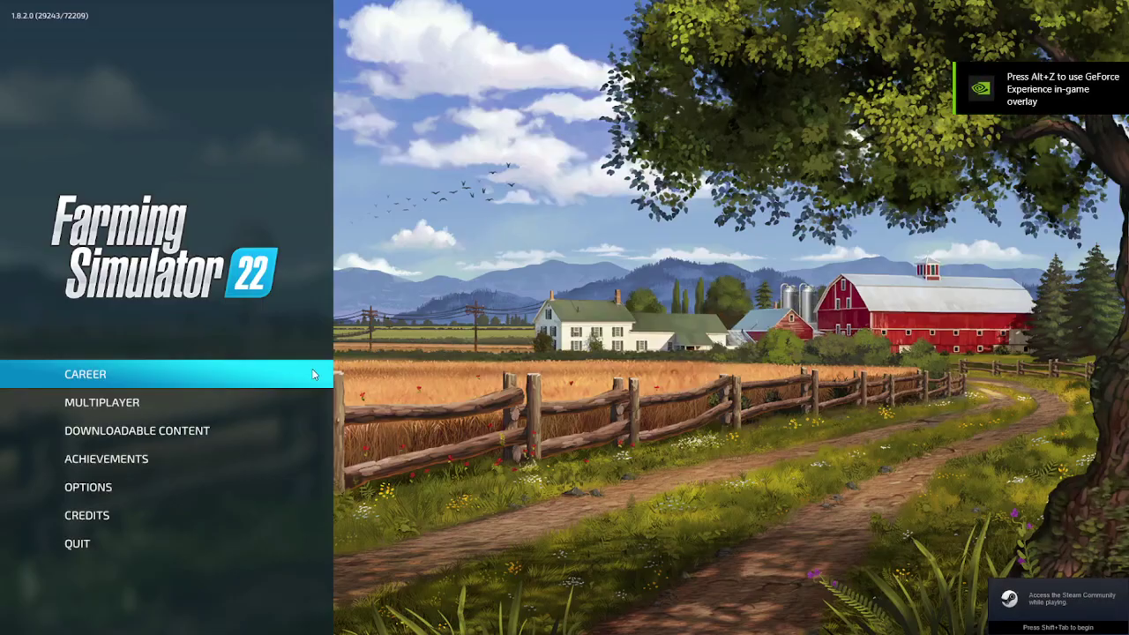
Start a new career in an empty save slot, past difficulty, to the starting map choice.
{"action": "left_click", "coordinate": [318, 373]}
{"action": "scroll", "coordinate": [384, 387], "scroll_direction": "down", "scroll_amount": 11}
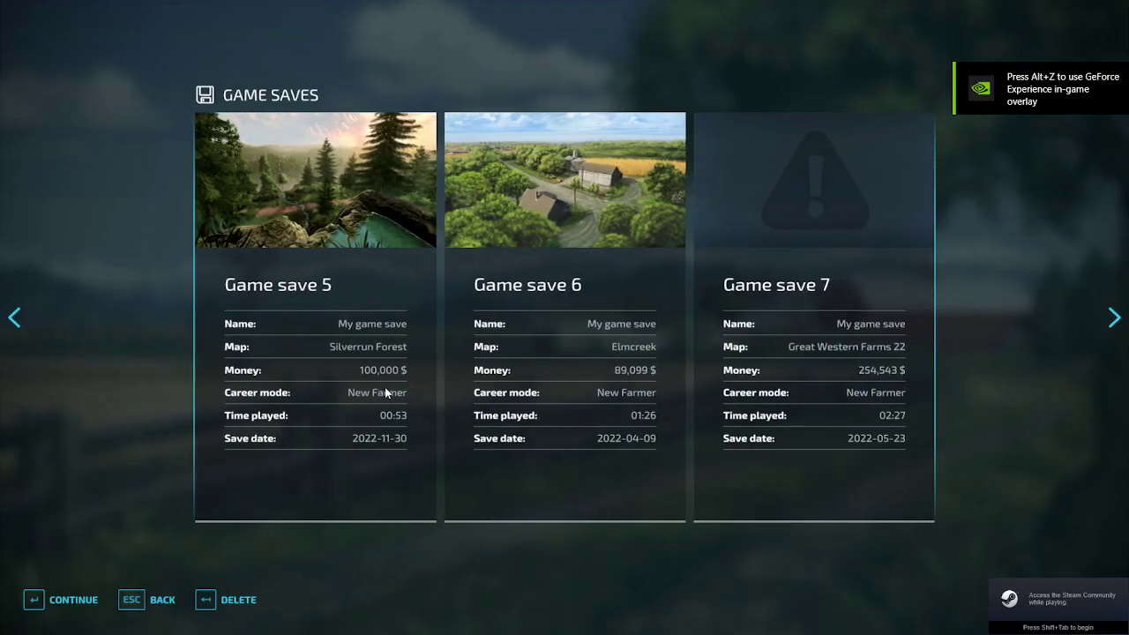
{"action": "scroll", "coordinate": [384, 387], "scroll_direction": "down", "scroll_amount": 5}
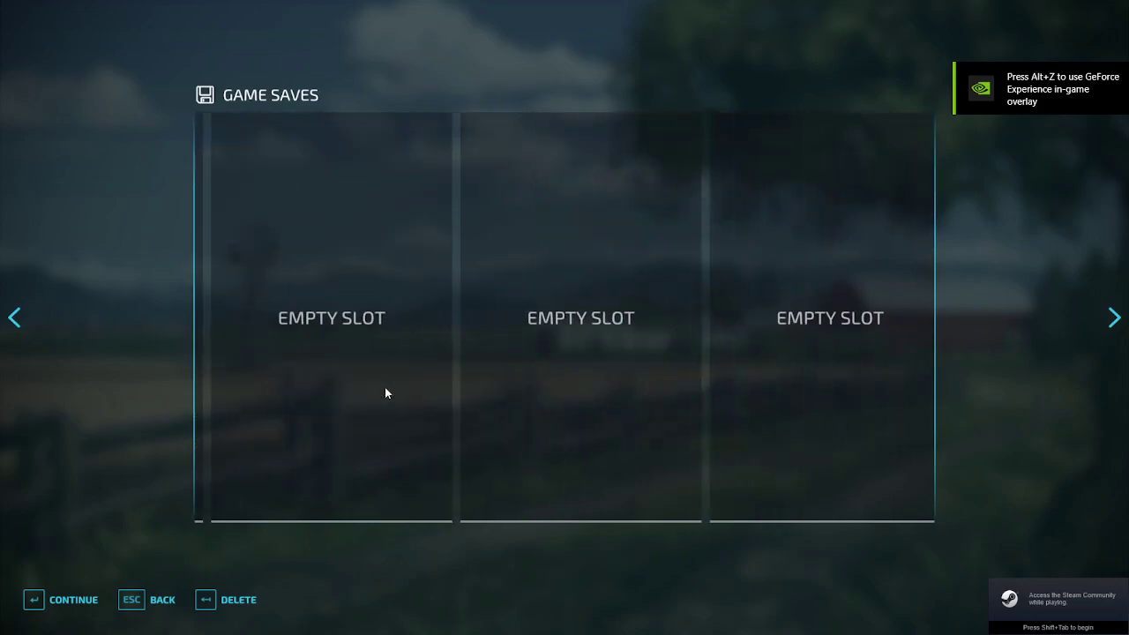
{"action": "left_click", "coordinate": [92, 600]}
{"action": "left_click", "coordinate": [92, 600]}
{"action": "left_click", "coordinate": [1112, 322]}
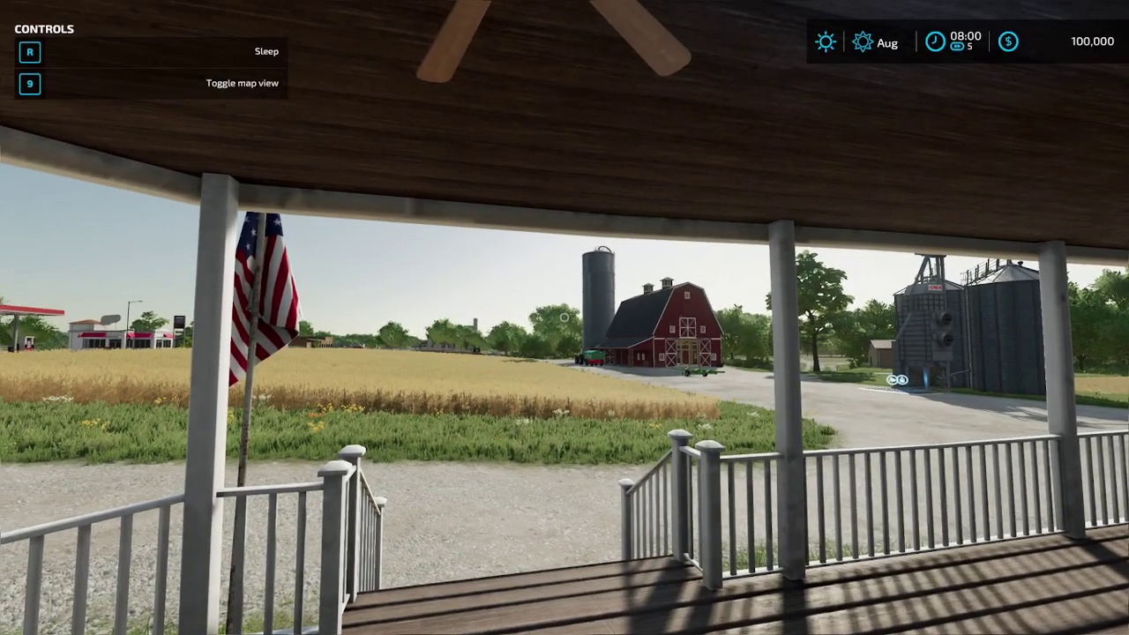
Teleport to the Debris Crusher from its hotspot on the in-game map.
{"action": "key", "text": "Escape"}
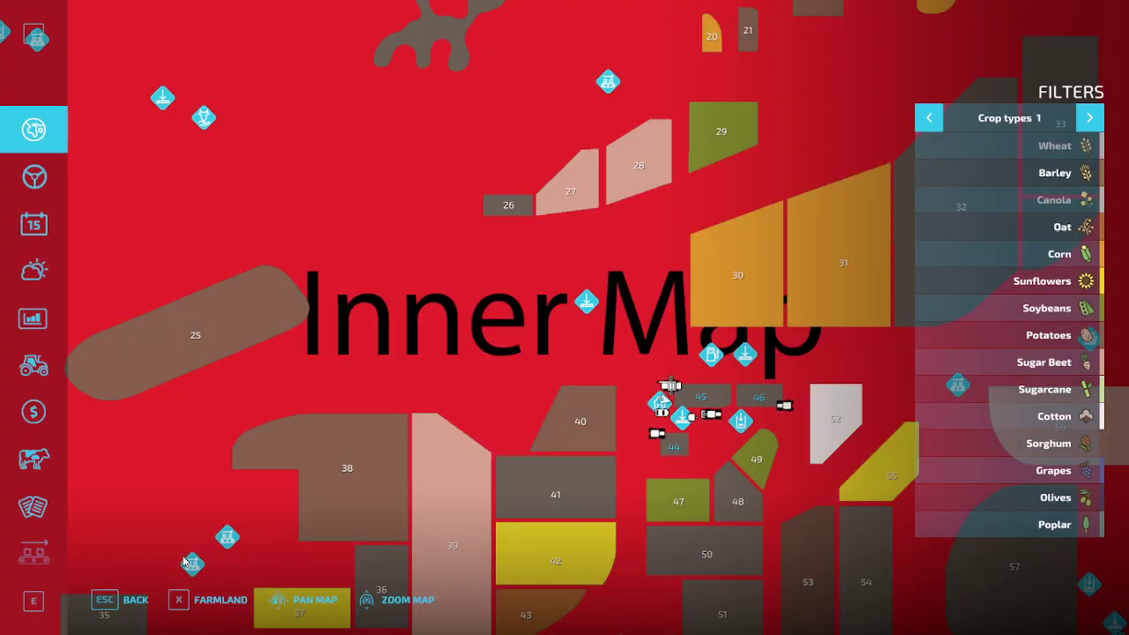
{"action": "scroll", "coordinate": [303, 347], "scroll_direction": "up", "scroll_amount": 3}
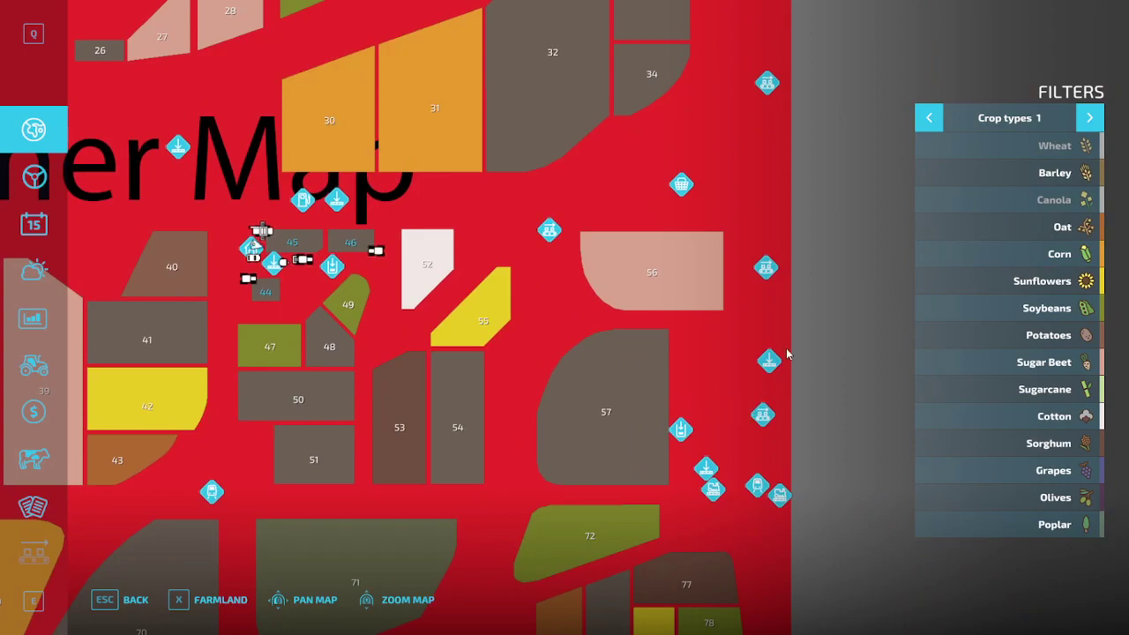
{"action": "mouse_move", "coordinate": [770, 361]}
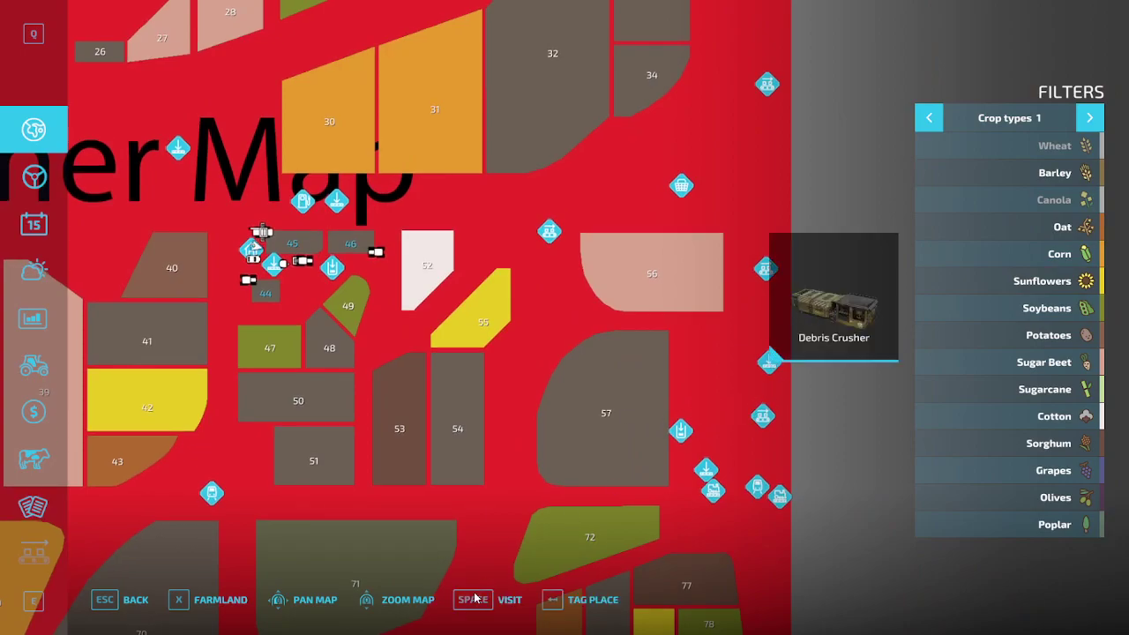
{"action": "key", "text": "space"}
Circle the crusher to view it side-on and from its Big Rolo Track end.
{"action": "key", "text": "d"}
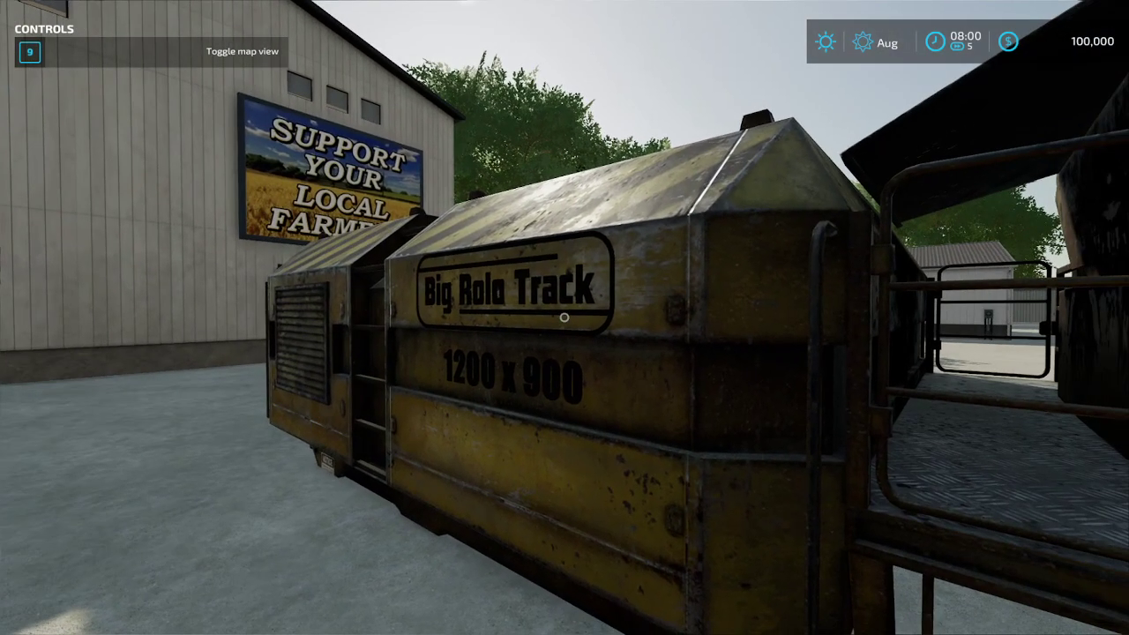
{"action": "key", "text": "d"}
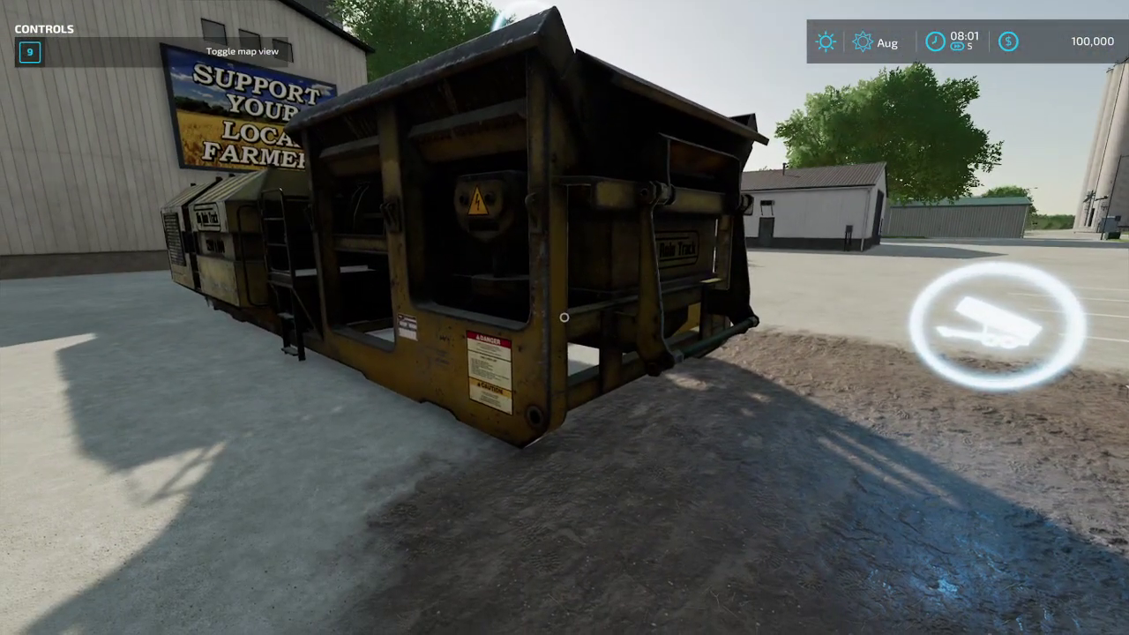
{"action": "key", "text": "w"}
{"action": "key", "text": "w"}
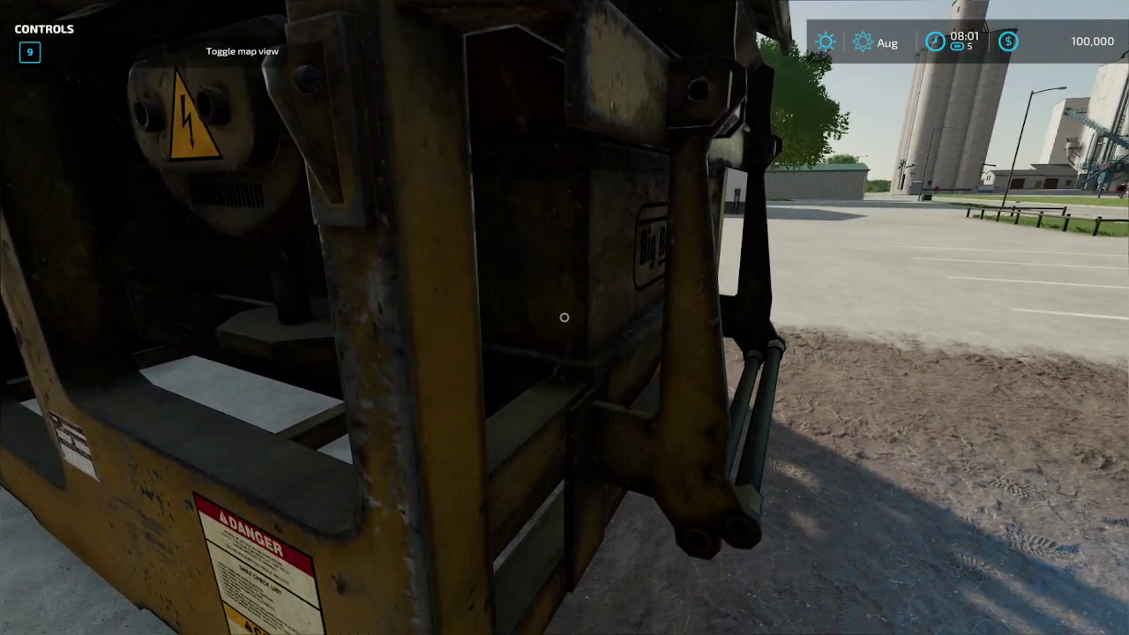
{"action": "key", "text": "s"}
{"action": "key", "text": "d"}
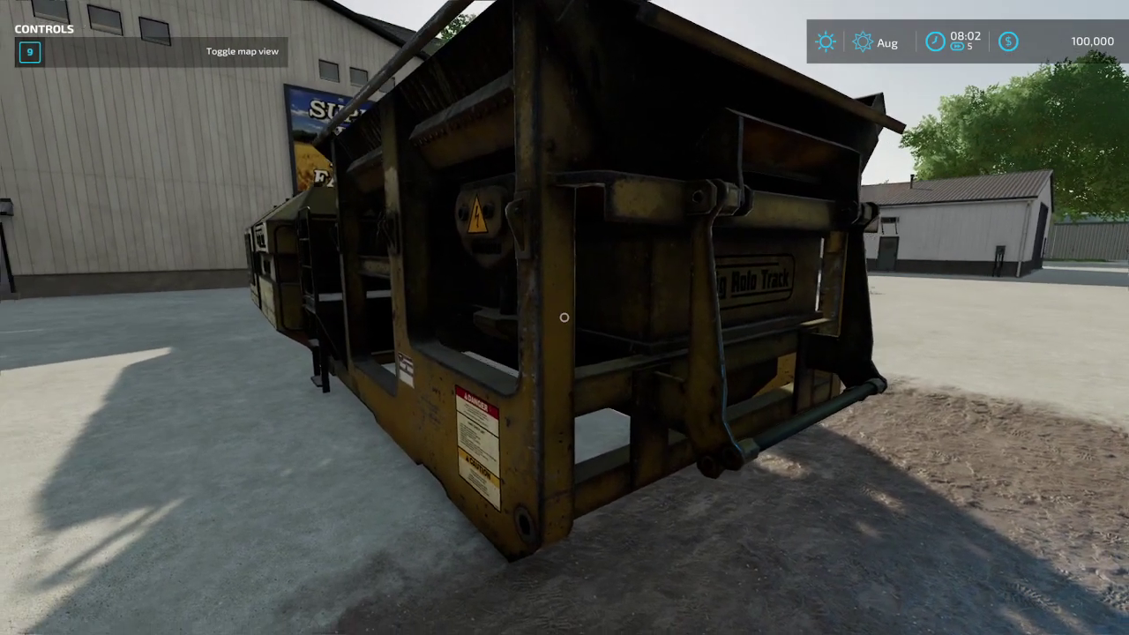
{"action": "key", "text": "a"}
{"action": "key", "text": "s"}
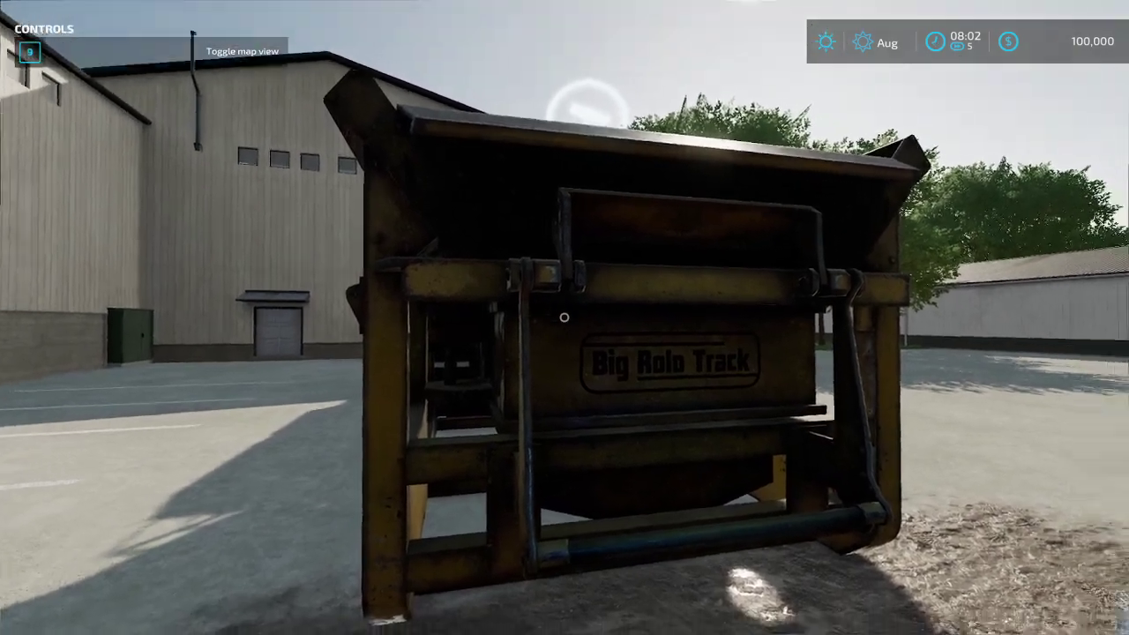
Move in and out for close-ups and full views of the upside-down crusher.
{"action": "key", "text": "w"}
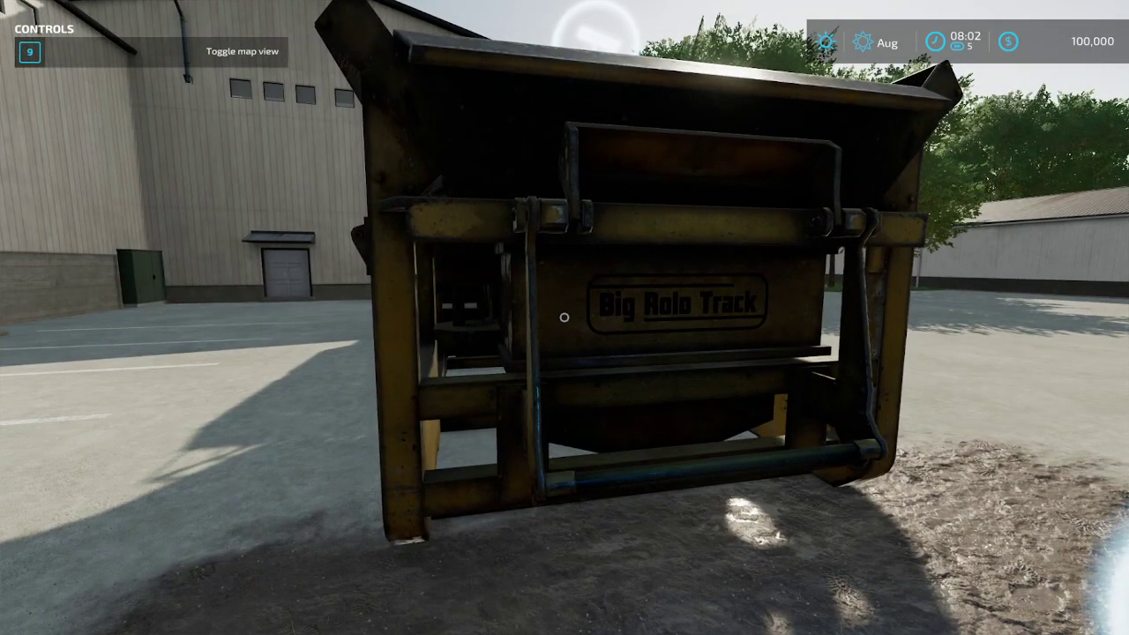
{"action": "key", "text": "w"}
{"action": "key", "text": "s"}
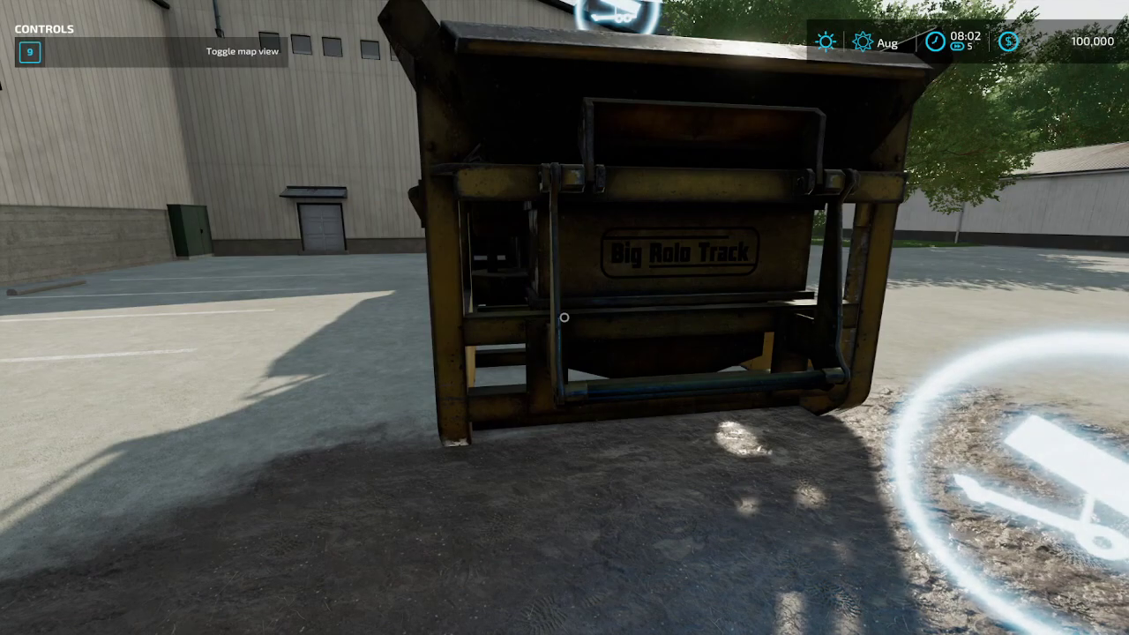
{"action": "key", "text": "w"}
{"action": "key", "text": "s"}
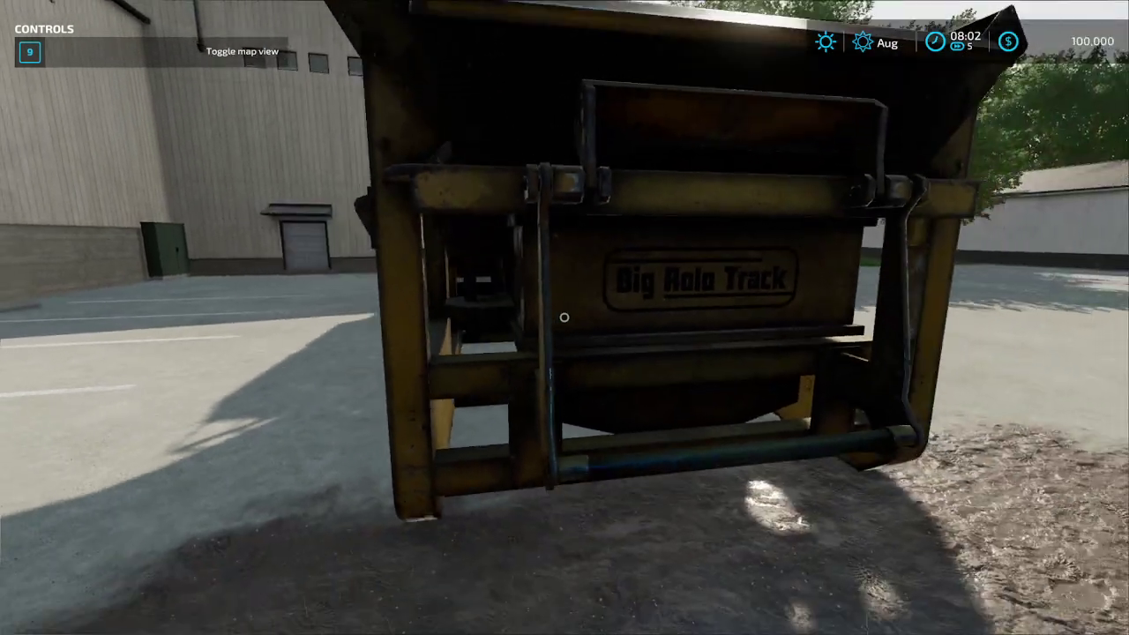
{"action": "key", "text": "w"}
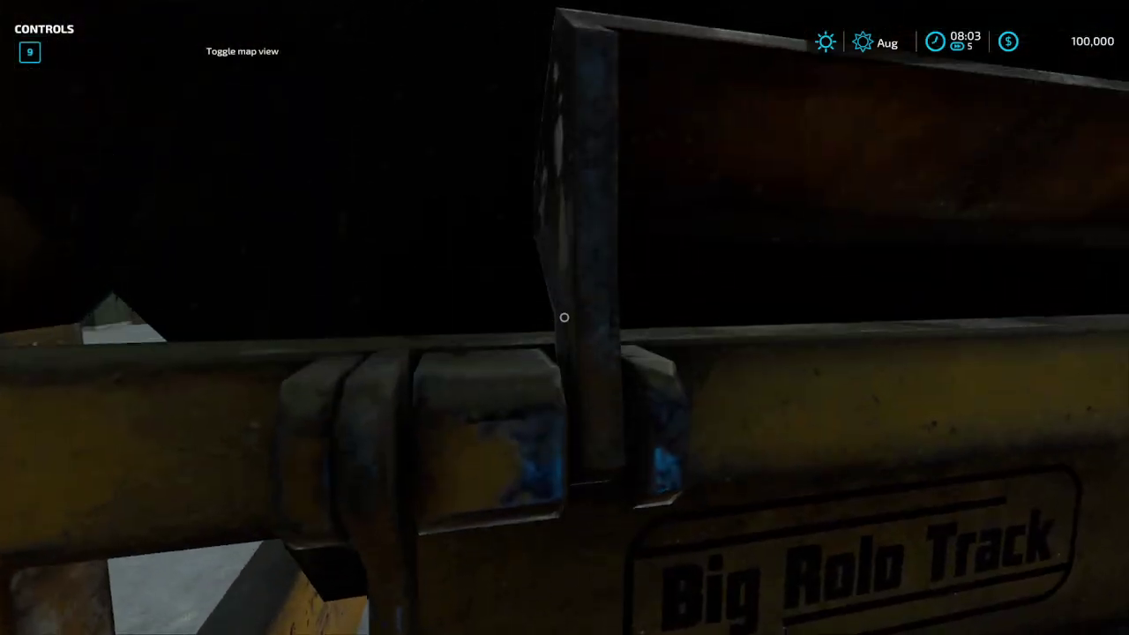
{"action": "key", "text": "s"}
Circle to the crusher's left side and walk forward alongside it.
{"action": "key", "text": "s"}
{"action": "key", "text": "a"}
{"action": "key", "text": "s"}
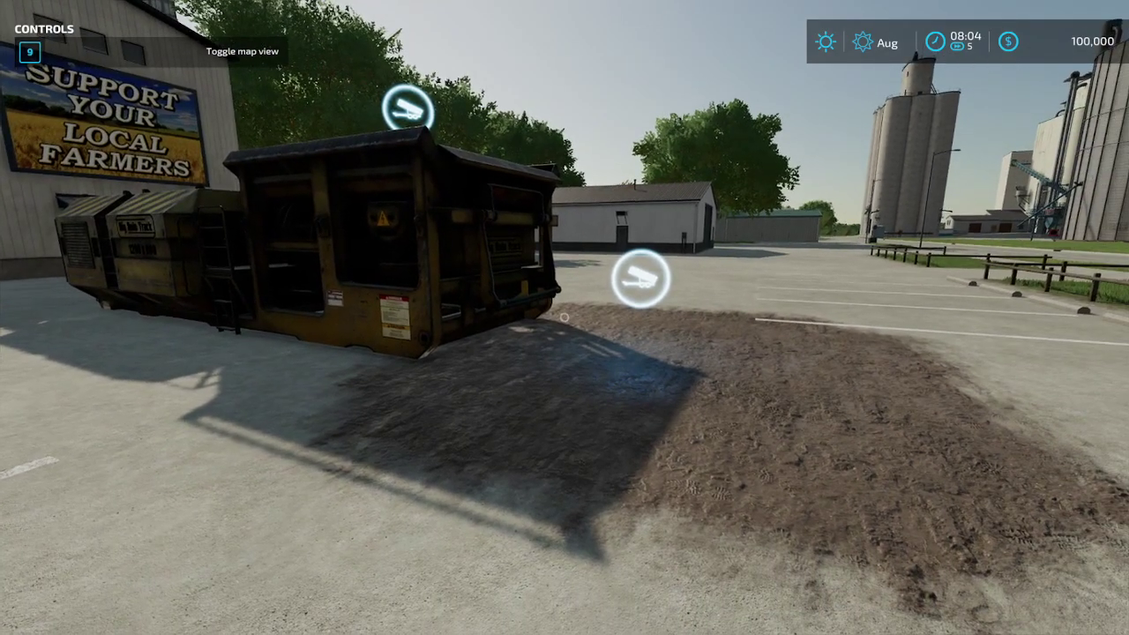
{"action": "key", "text": "w"}
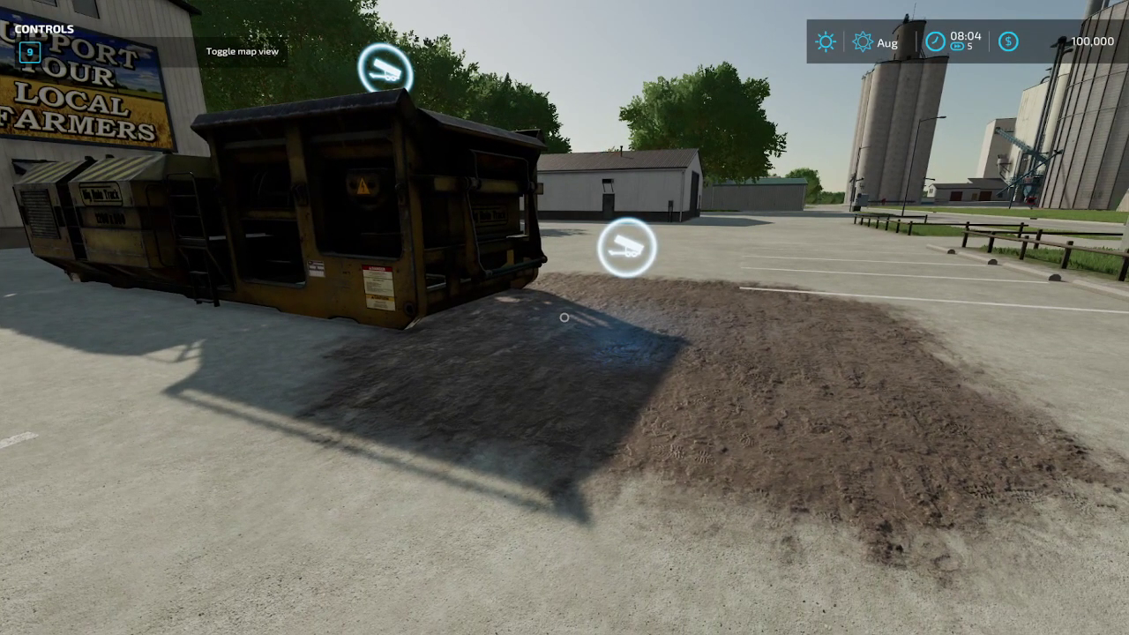
{"action": "key", "text": "w"}
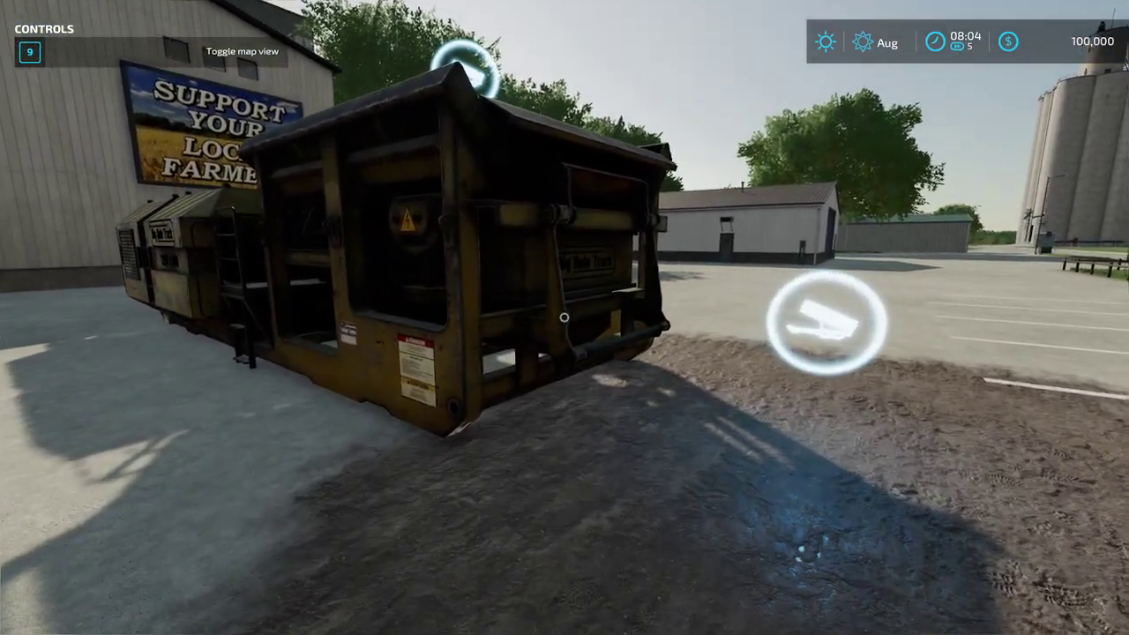
{"action": "key", "text": "s"}
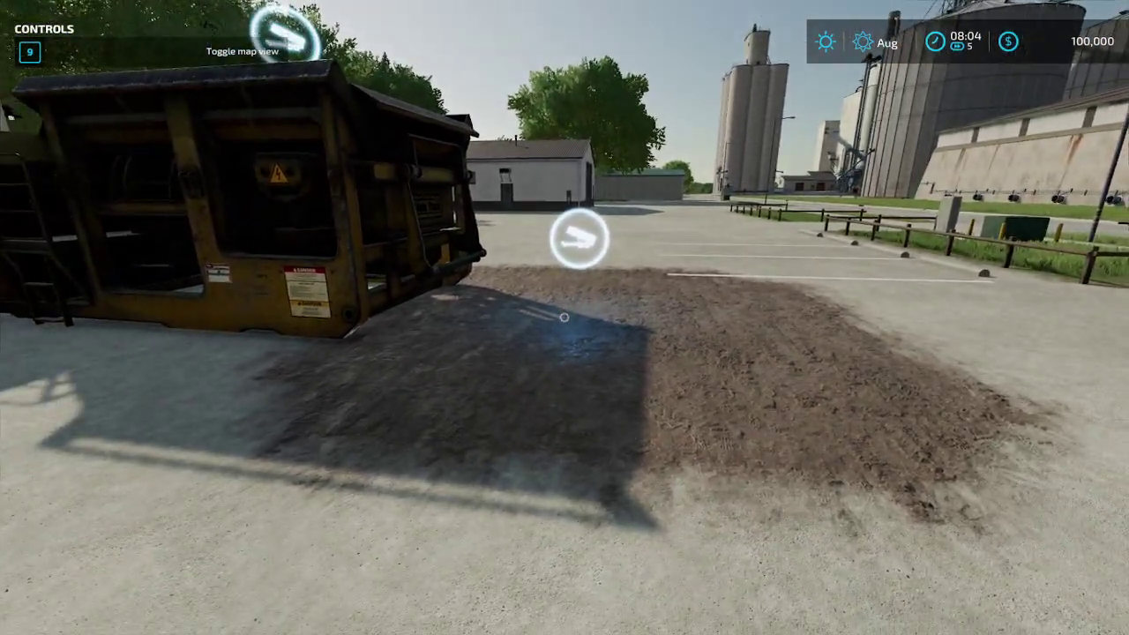
{"action": "key", "text": "s"}
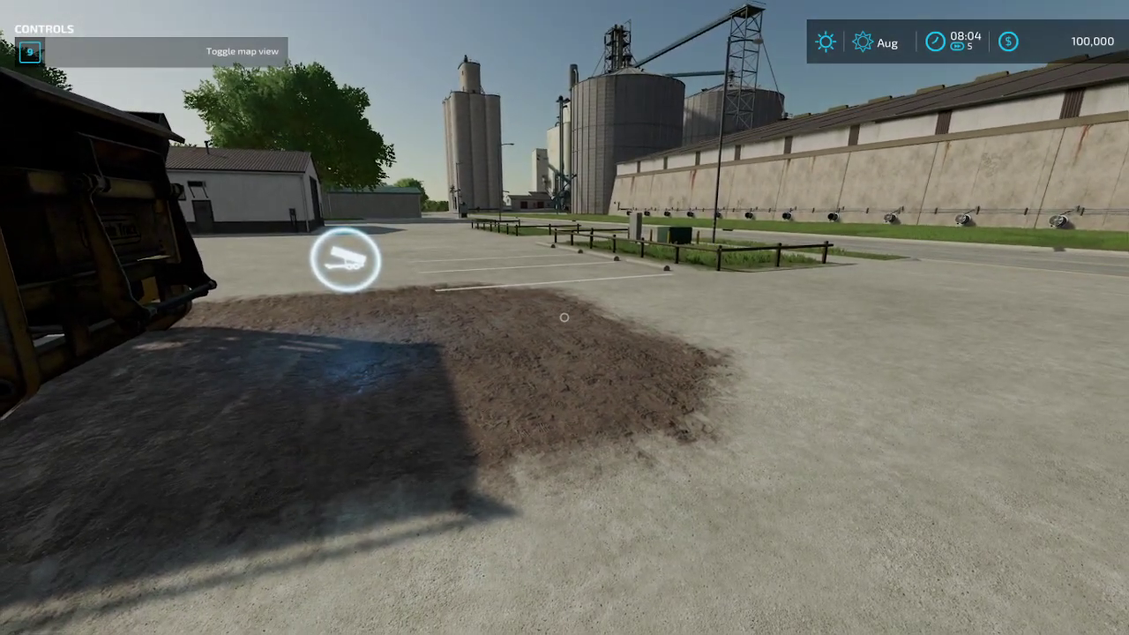
{"action": "key", "text": "w"}
{"action": "key", "text": "w"}
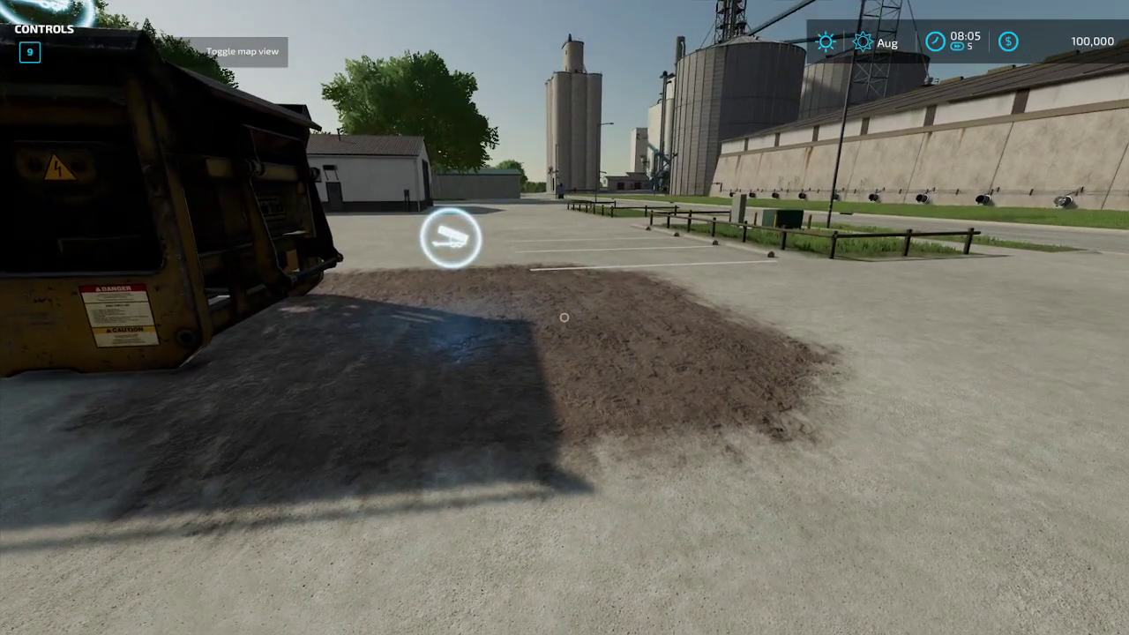
{"action": "key", "text": "w"}
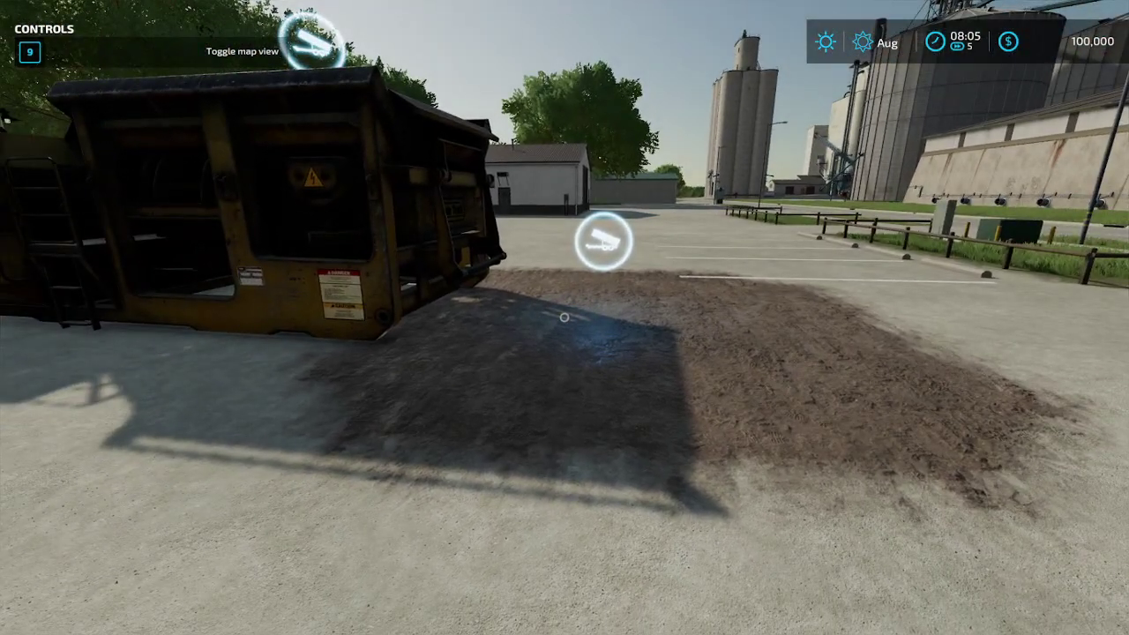
{"action": "key", "text": "w"}
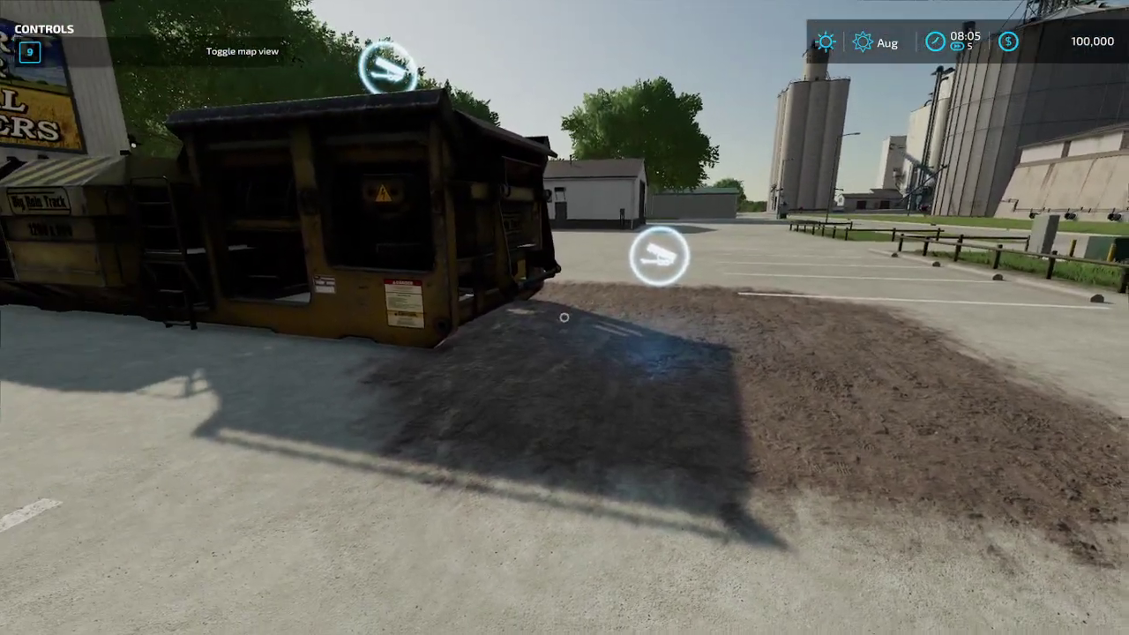
Exit the session without saving, quit to desktop, and close the Steam library window.
{"action": "key", "text": "Escape"}
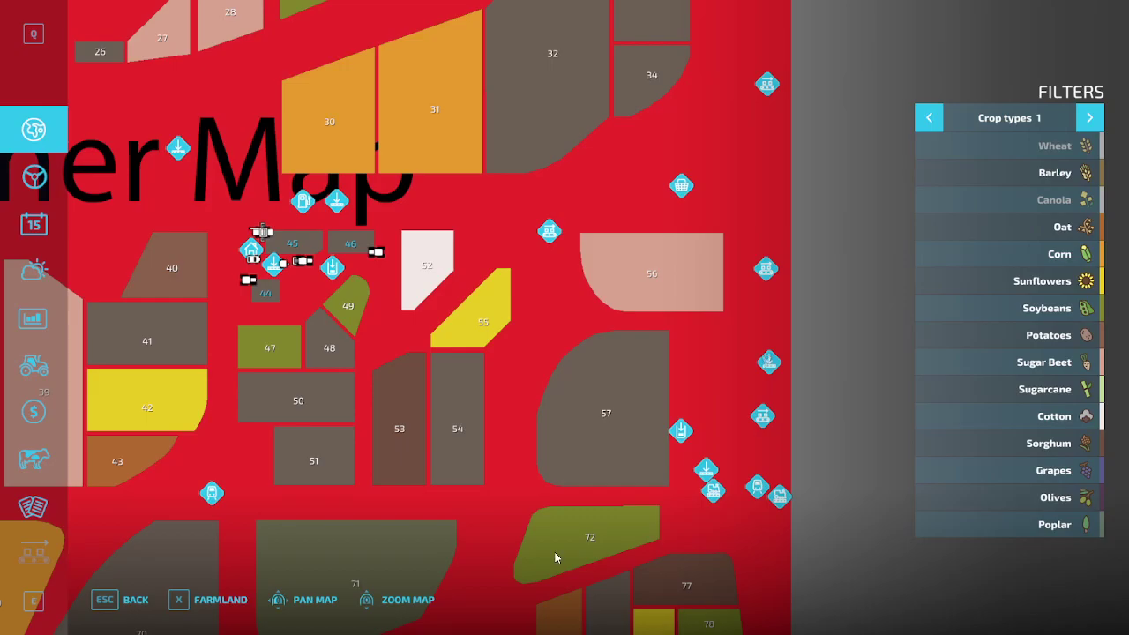
{"action": "left_click", "coordinate": [16, 225]}
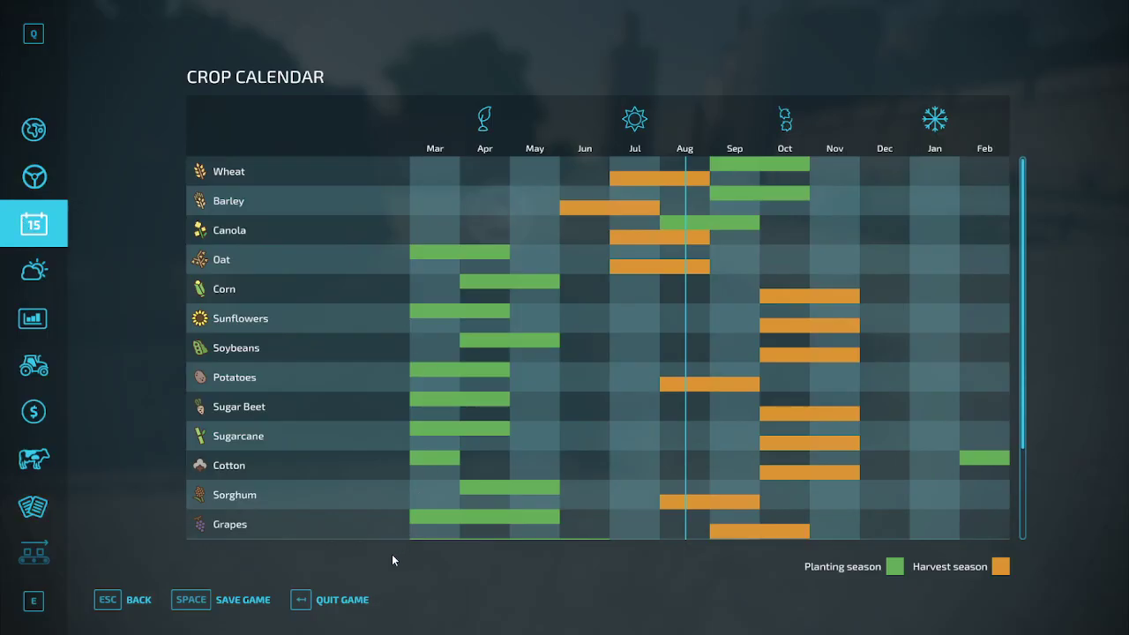
{"action": "left_click", "coordinate": [361, 596]}
{"action": "left_click", "coordinate": [411, 409]}
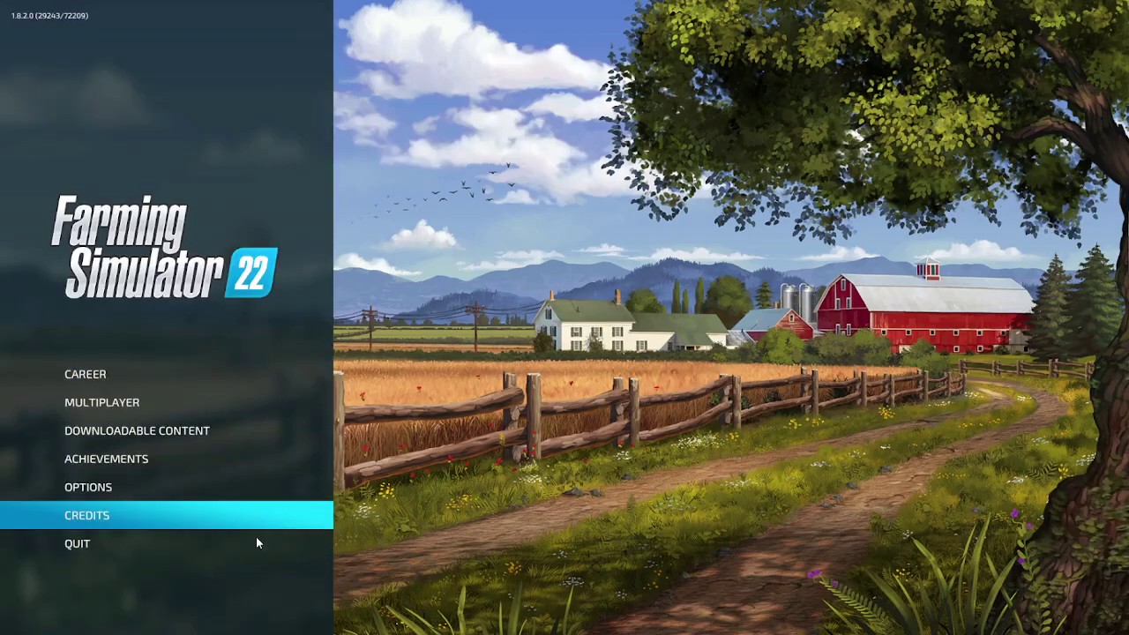
{"action": "left_click", "coordinate": [295, 549]}
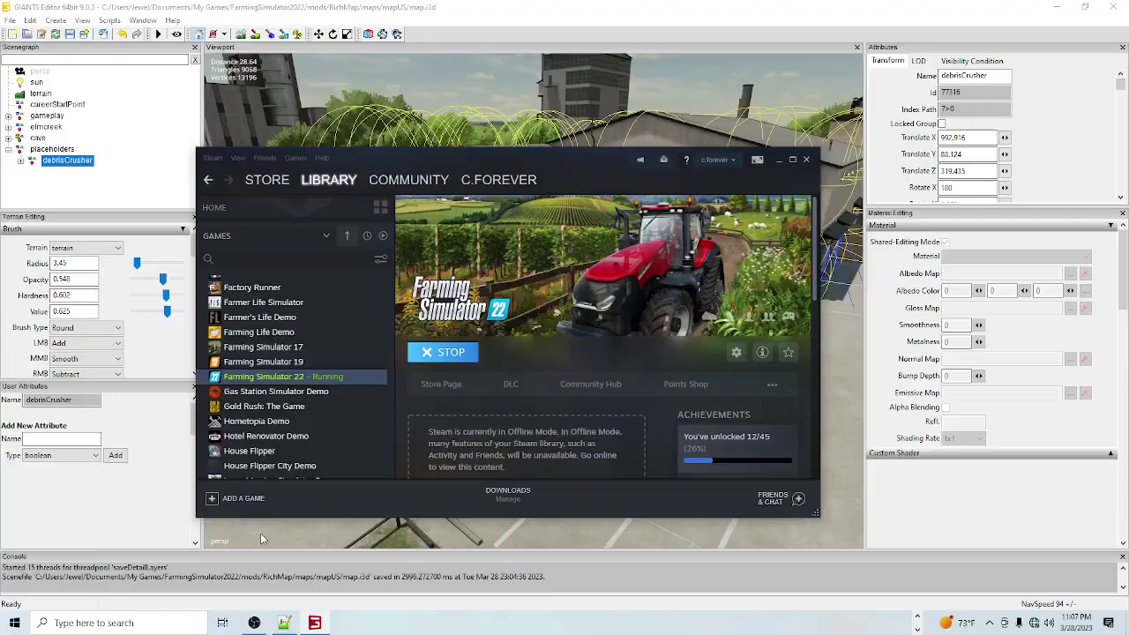
{"action": "left_click", "coordinate": [776, 160]}
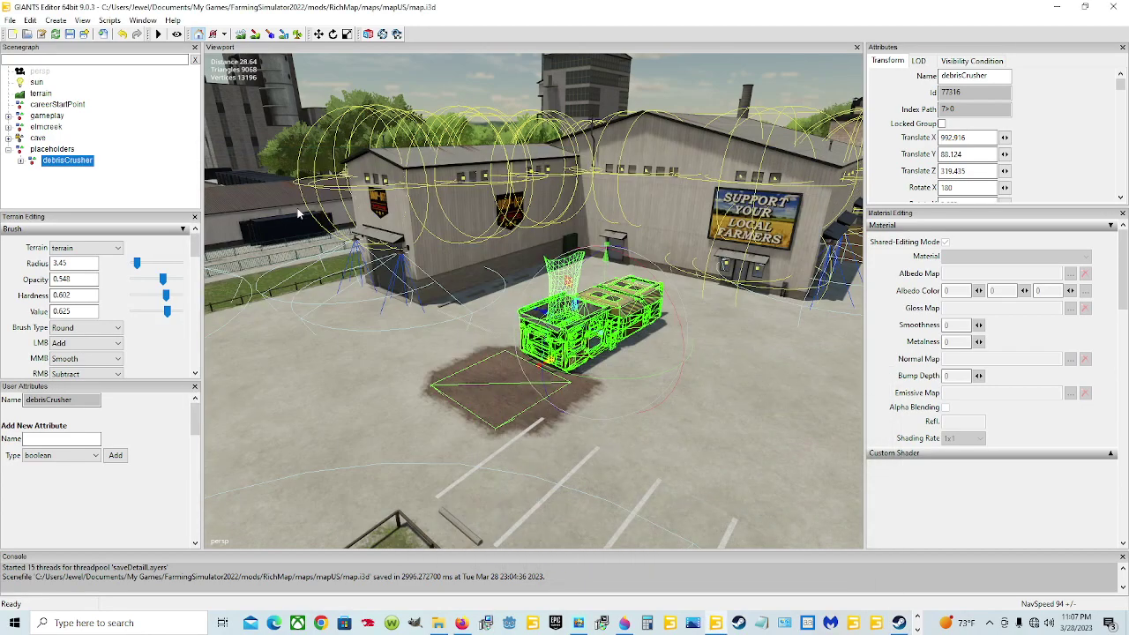
Cut debrisCrusher from the placeholders group and paste it at the scene root.
{"action": "left_click", "coordinate": [30, 20]}
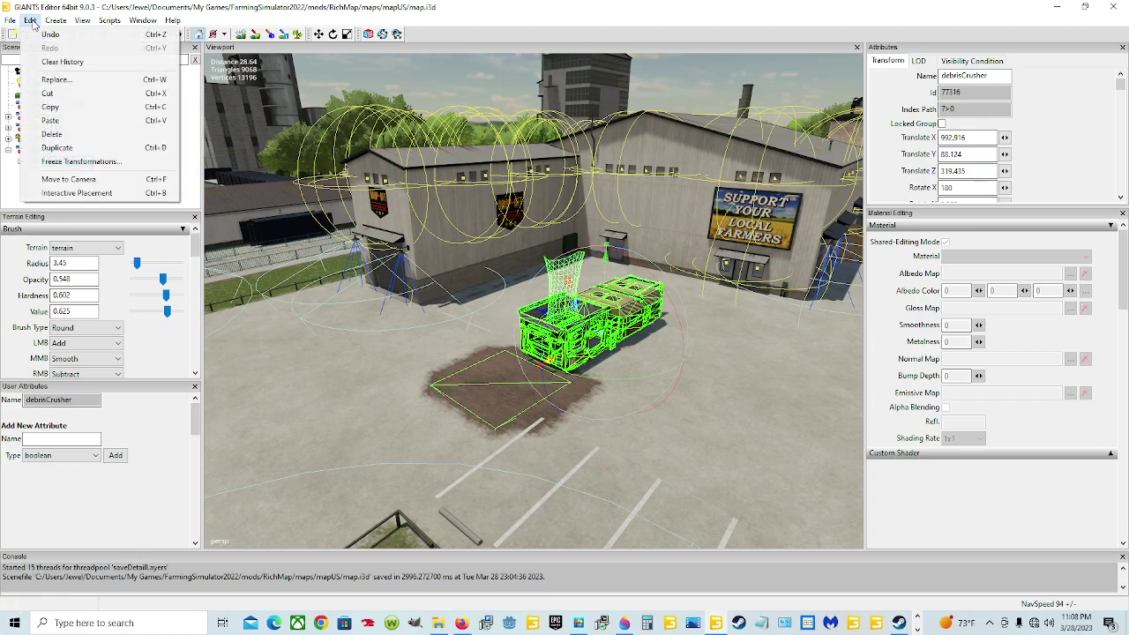
{"action": "left_click", "coordinate": [44, 93]}
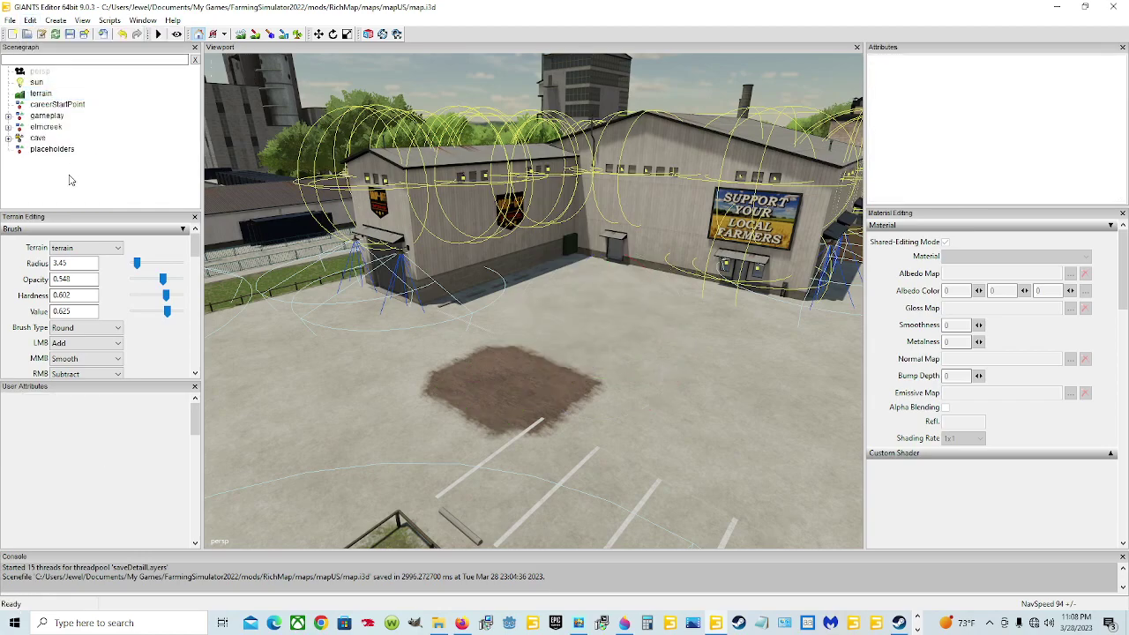
{"action": "left_click", "coordinate": [30, 19]}
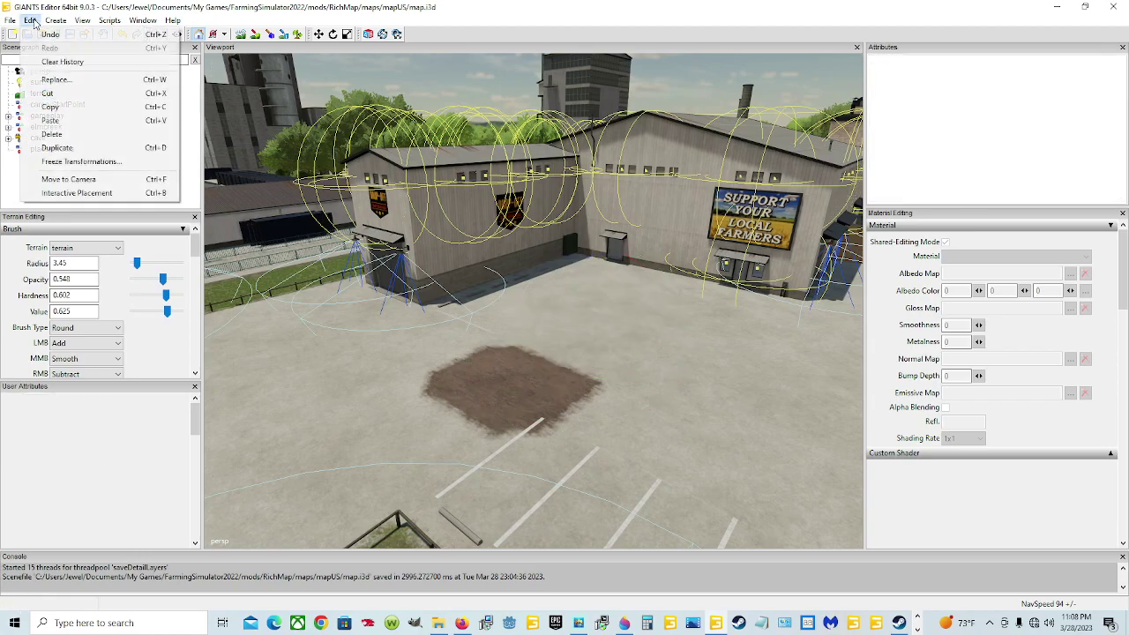
{"action": "left_click", "coordinate": [66, 117]}
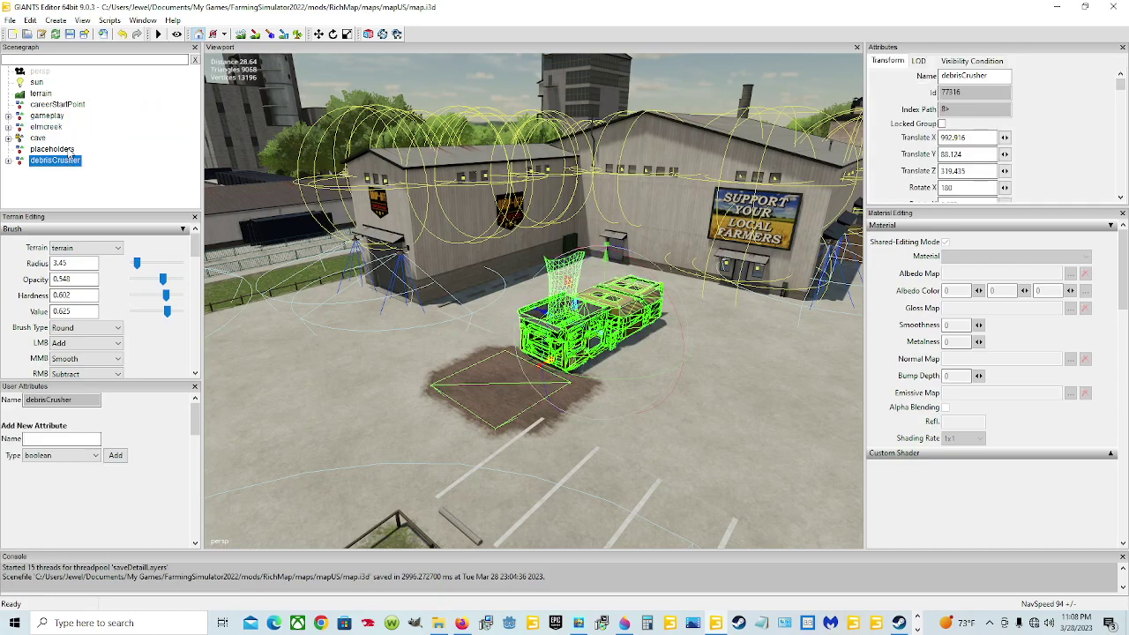
Delete debrisCrusher from the scenegraph and save map.i3d.
{"action": "left_click", "coordinate": [63, 166]}
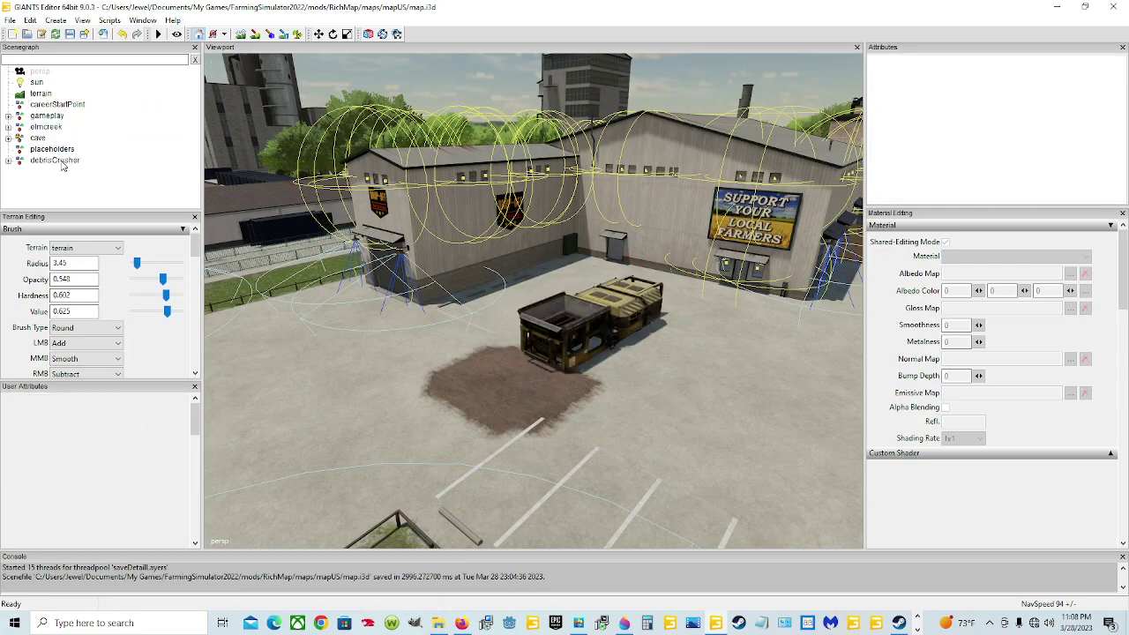
{"action": "left_click", "coordinate": [56, 162]}
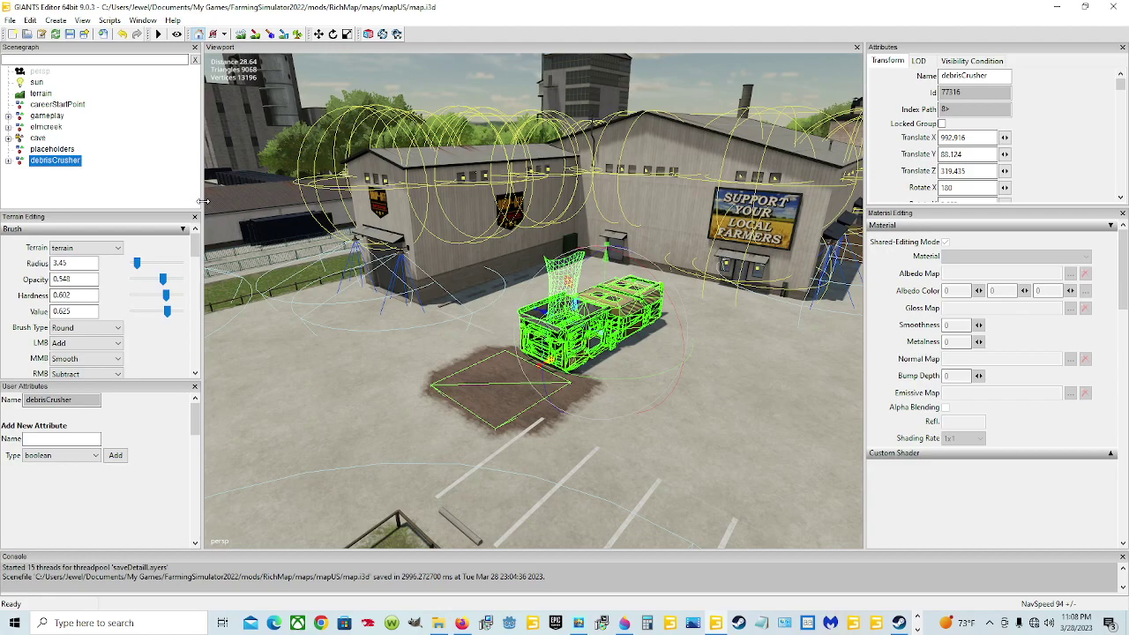
{"action": "key", "text": "Delete"}
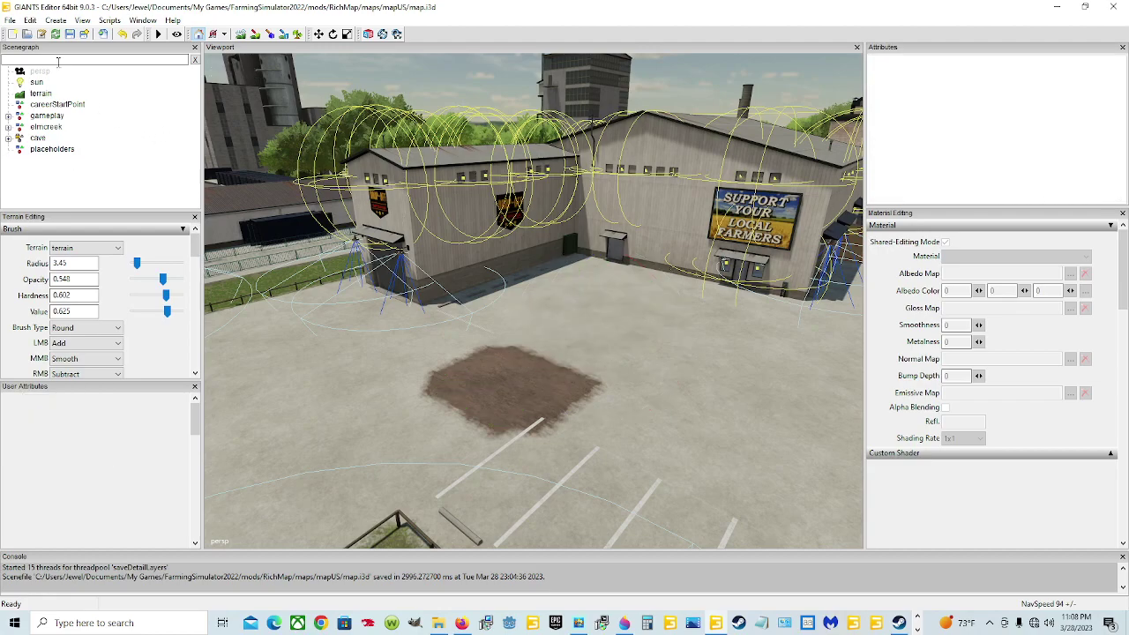
{"action": "left_click", "coordinate": [69, 33]}
Launch Farming Simulator 22 from Steam and start a New Farmer career in the empty slot.
{"action": "left_click", "coordinate": [901, 623]}
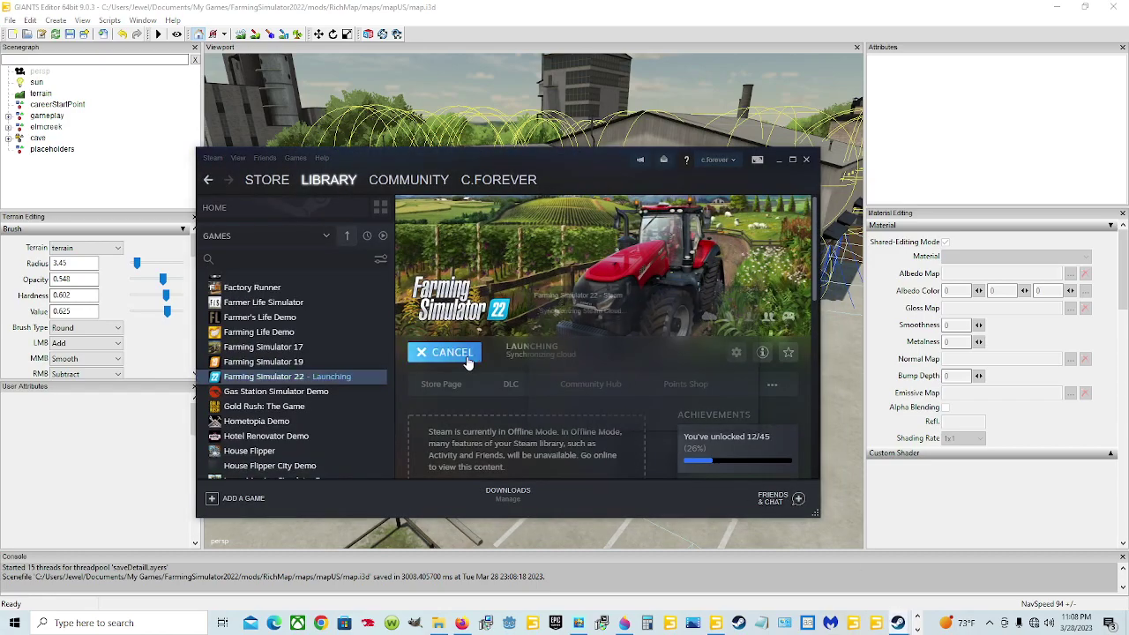
{"action": "left_click", "coordinate": [463, 353]}
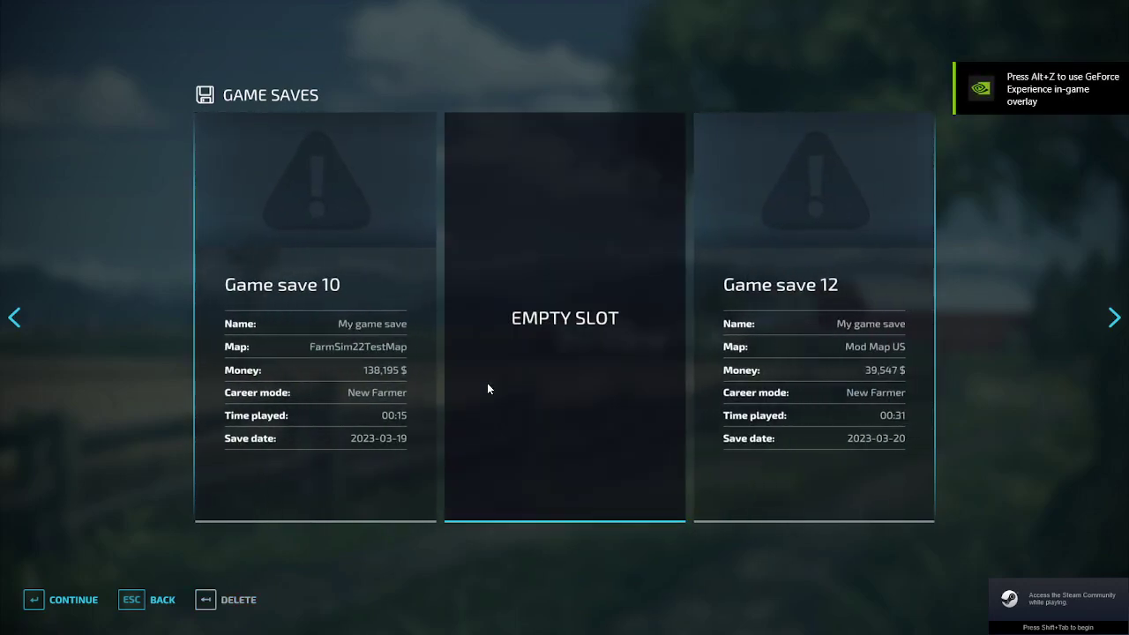
{"action": "left_click", "coordinate": [70, 600]}
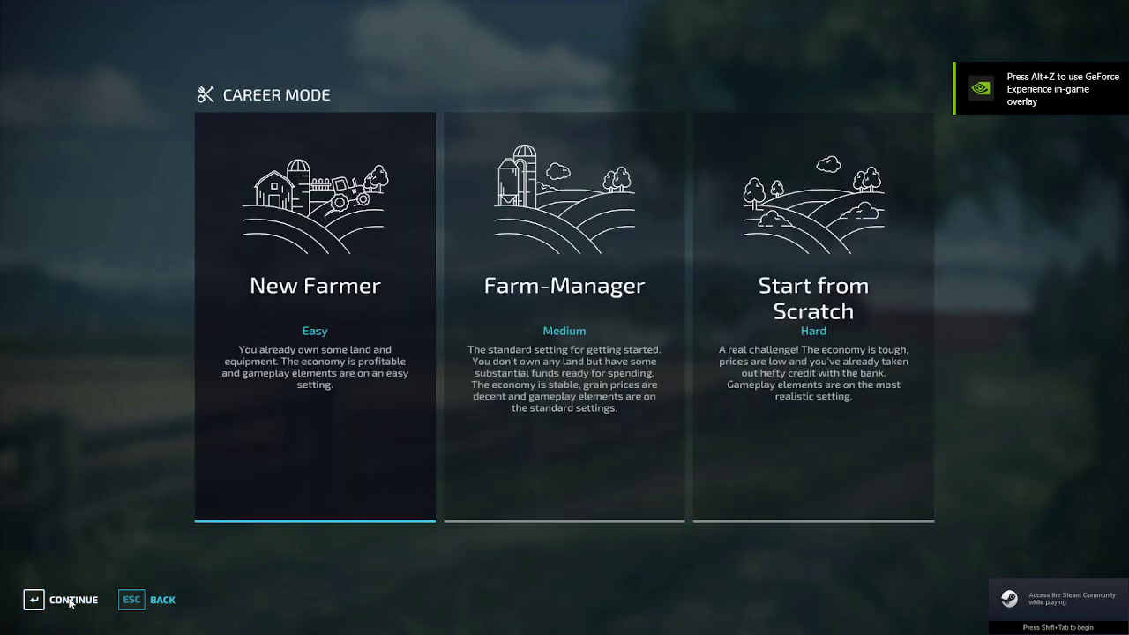
{"action": "left_click", "coordinate": [70, 600]}
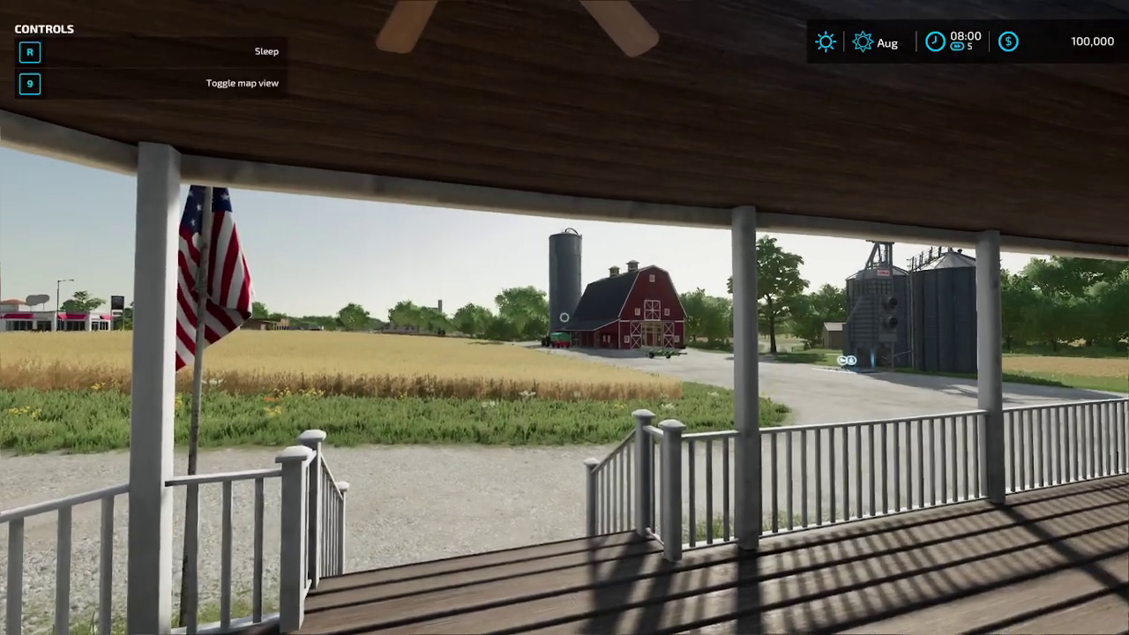
Travel to the Debris Crusher from its hotspot near fields 52–57 on the map.
{"action": "key", "text": "w"}
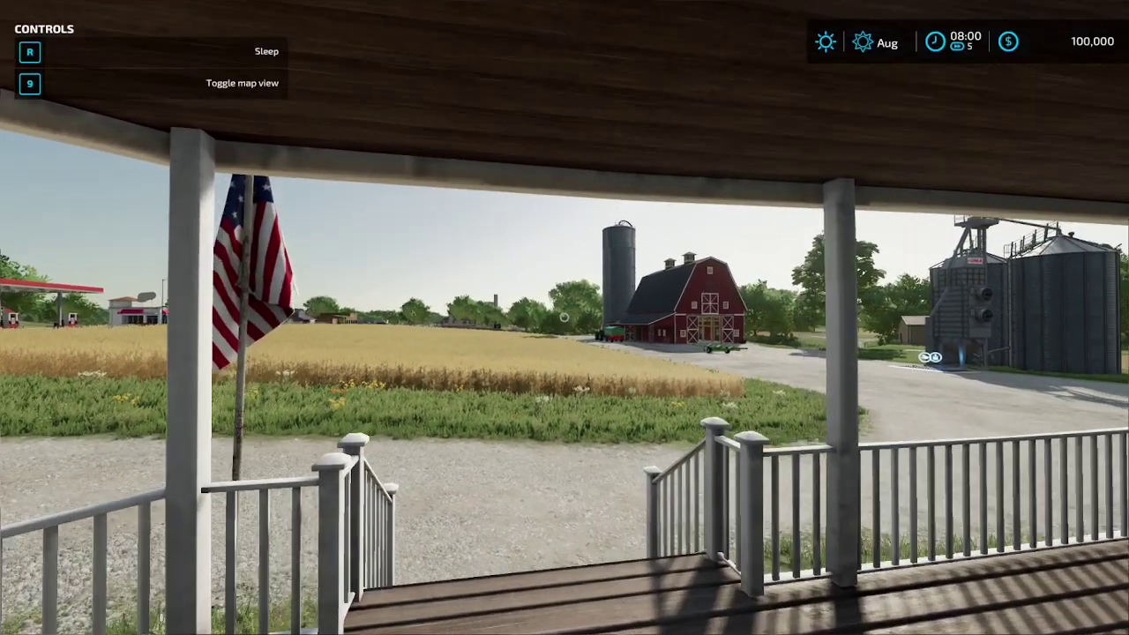
{"action": "key", "text": "Escape"}
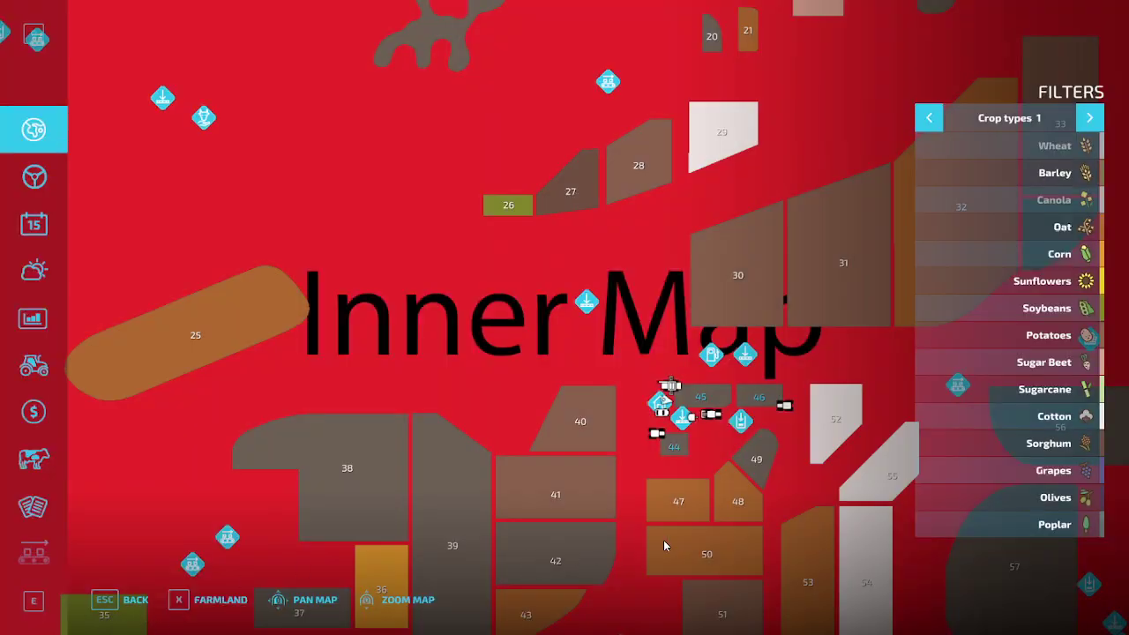
{"action": "left_click_drag", "start_coordinate": [677, 537], "coordinate": [494, 395]}
{"action": "mouse_move", "coordinate": [825, 382]}
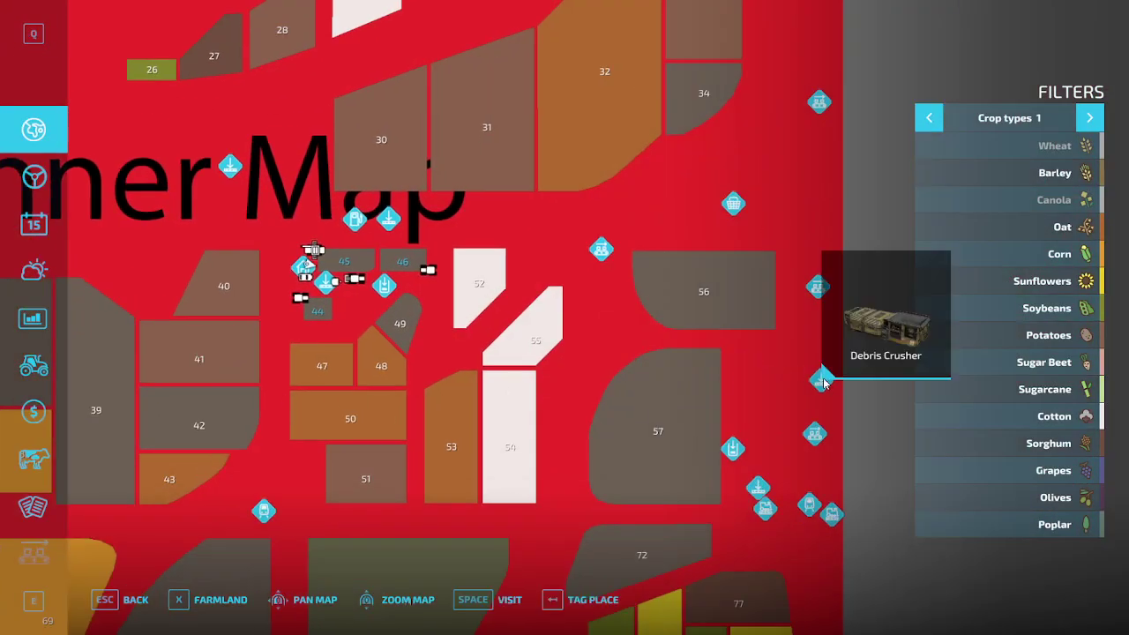
{"action": "left_click", "coordinate": [487, 602]}
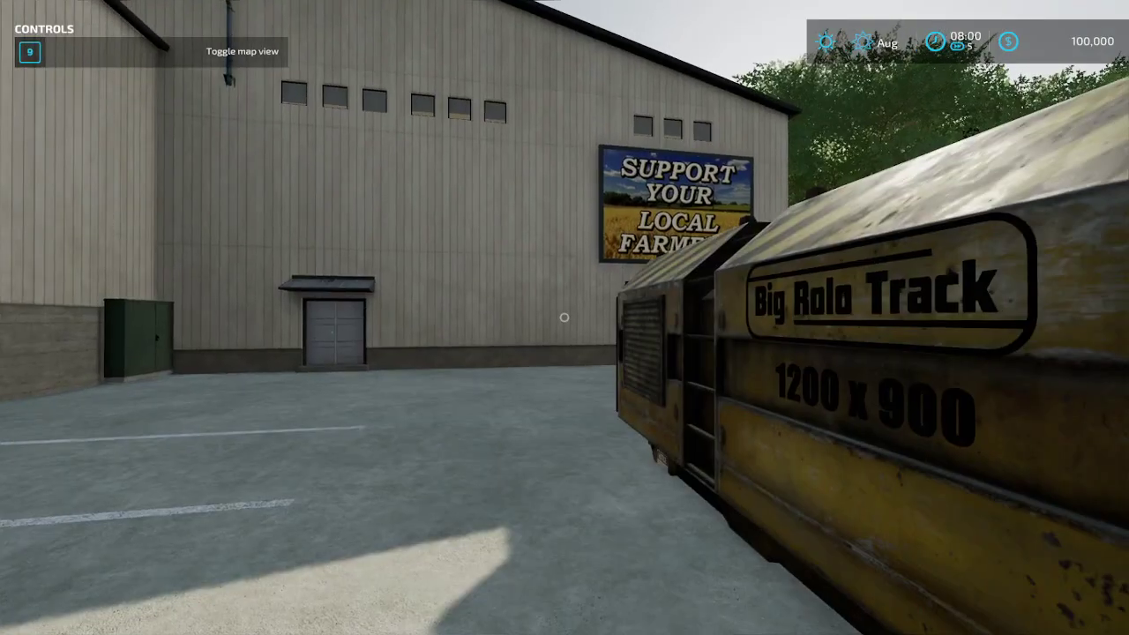
Walk around the upside-down crusher, inspecting its sides and end.
{"action": "key", "text": "d"}
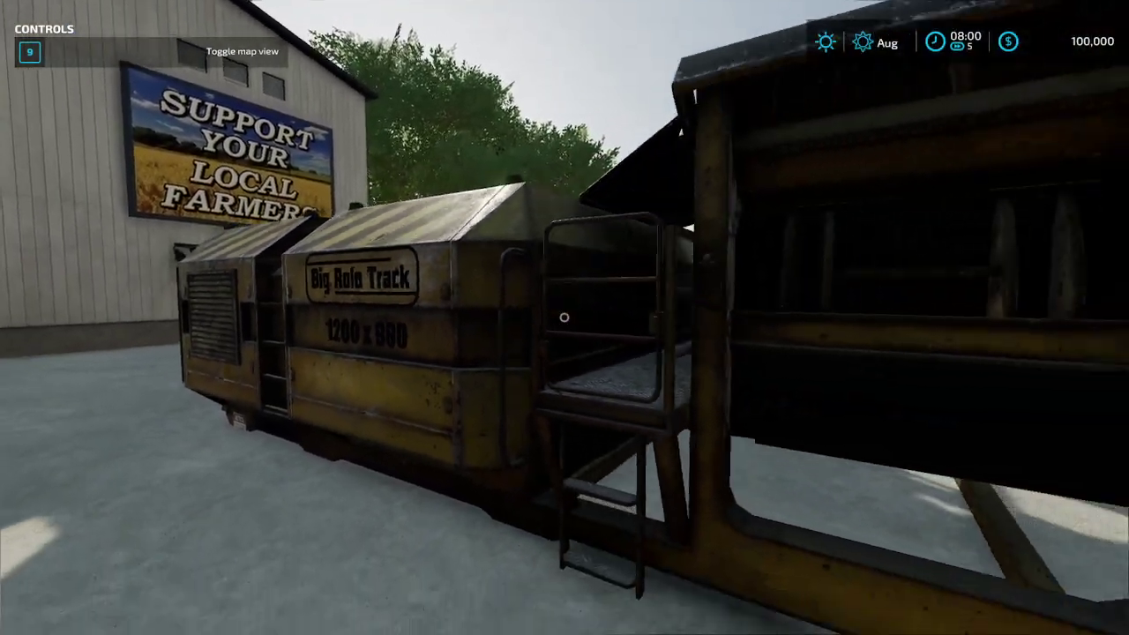
{"action": "key", "text": "d"}
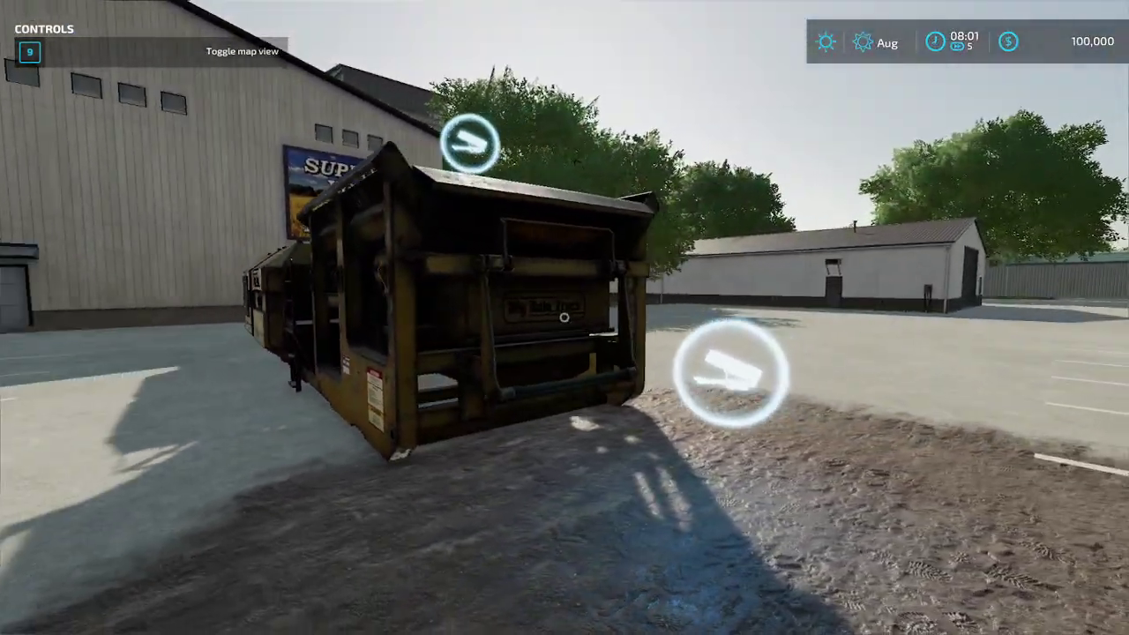
{"action": "key", "text": "a"}
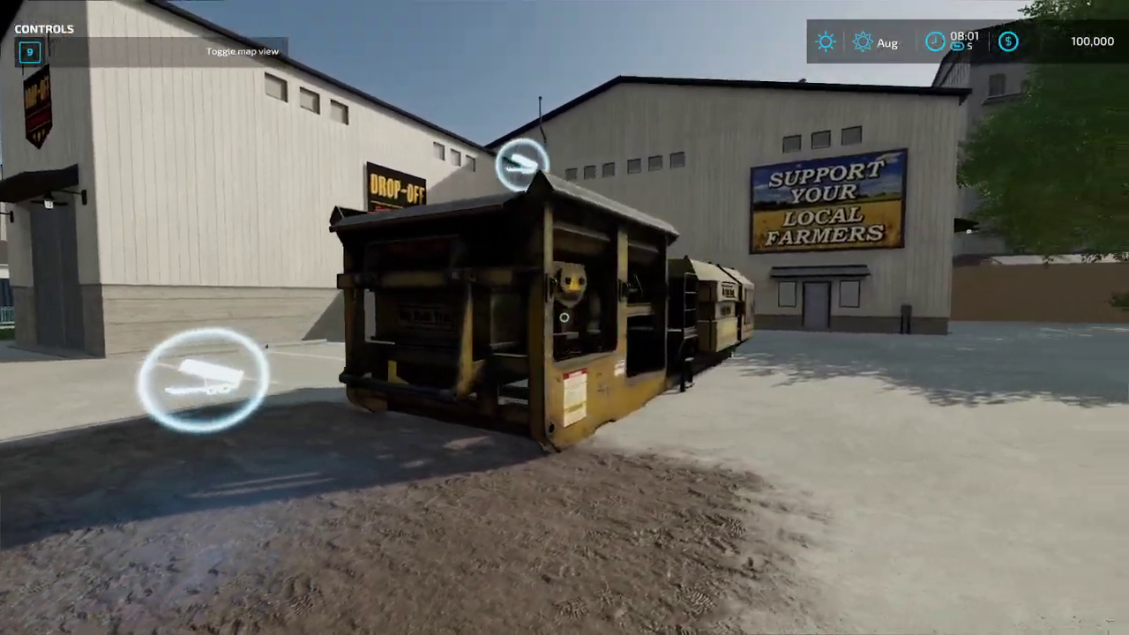
{"action": "key", "text": "a"}
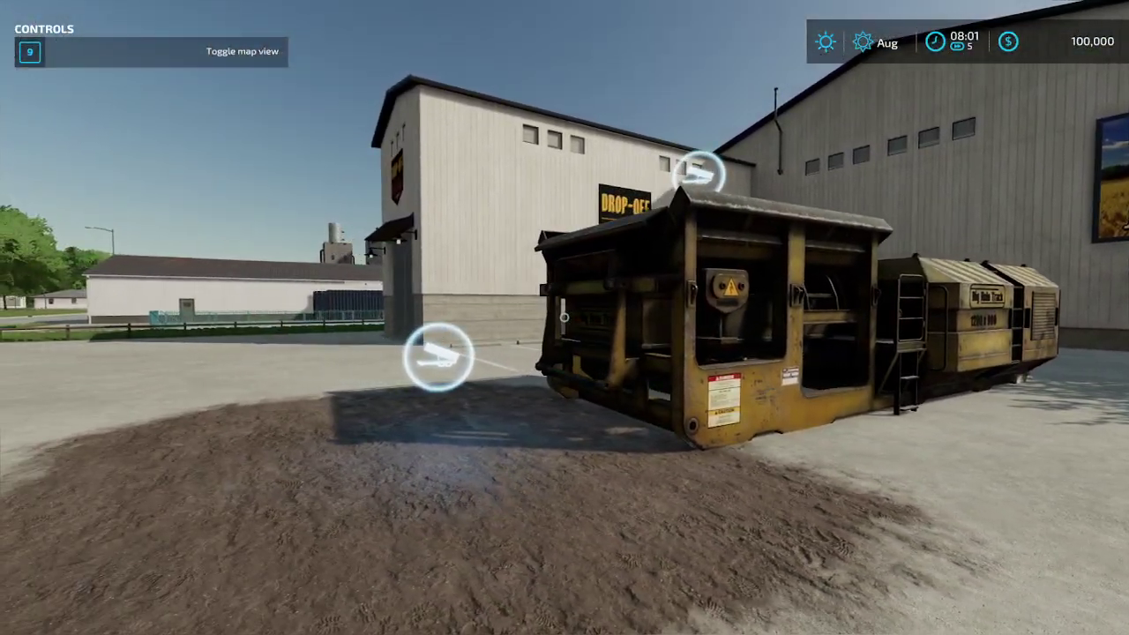
{"action": "key", "text": "d"}
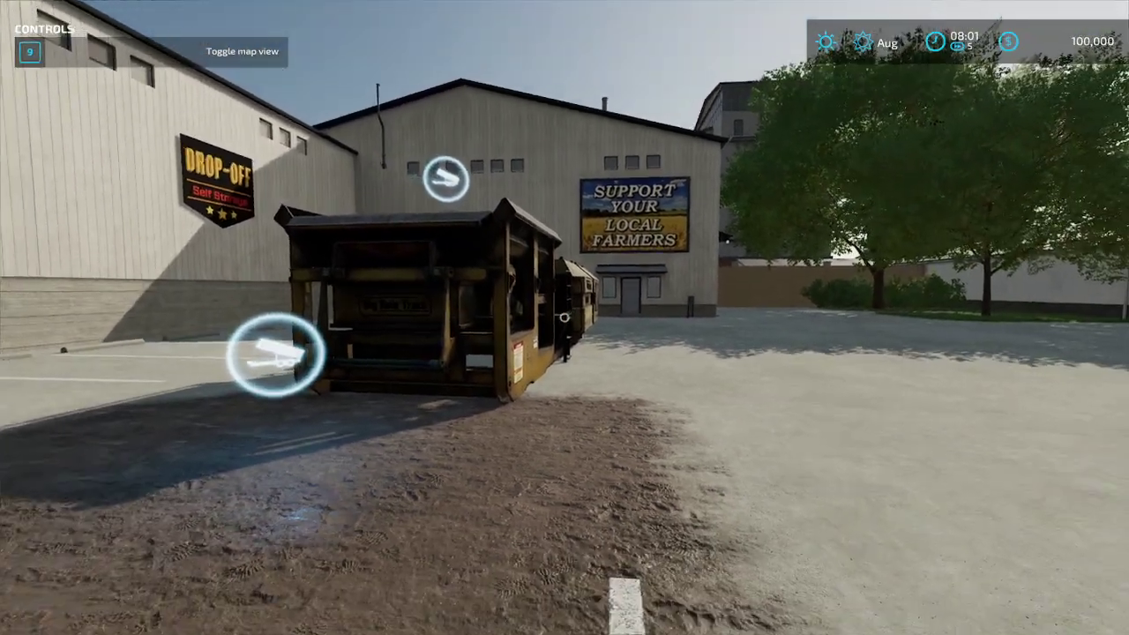
{"action": "key", "text": "a"}
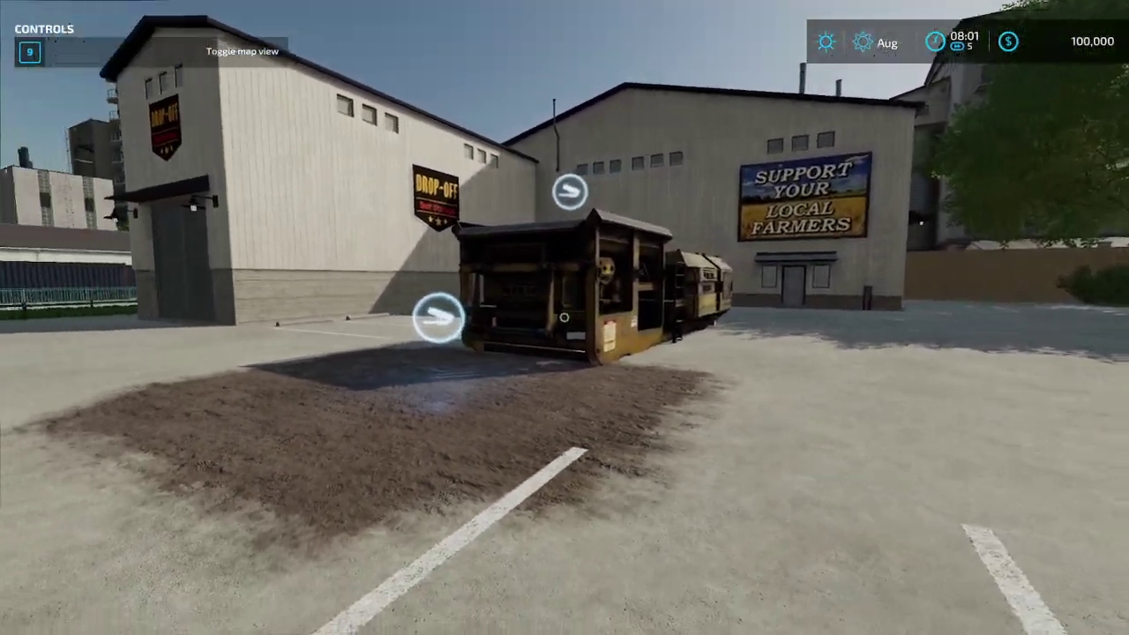
{"action": "key", "text": "w"}
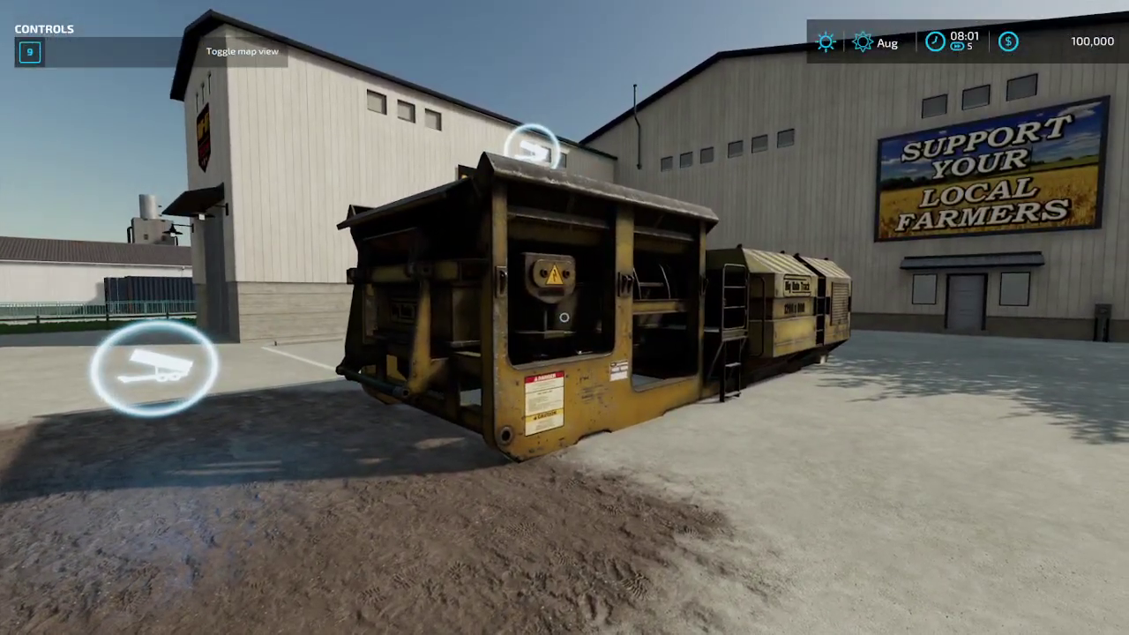
{"action": "key", "text": "a"}
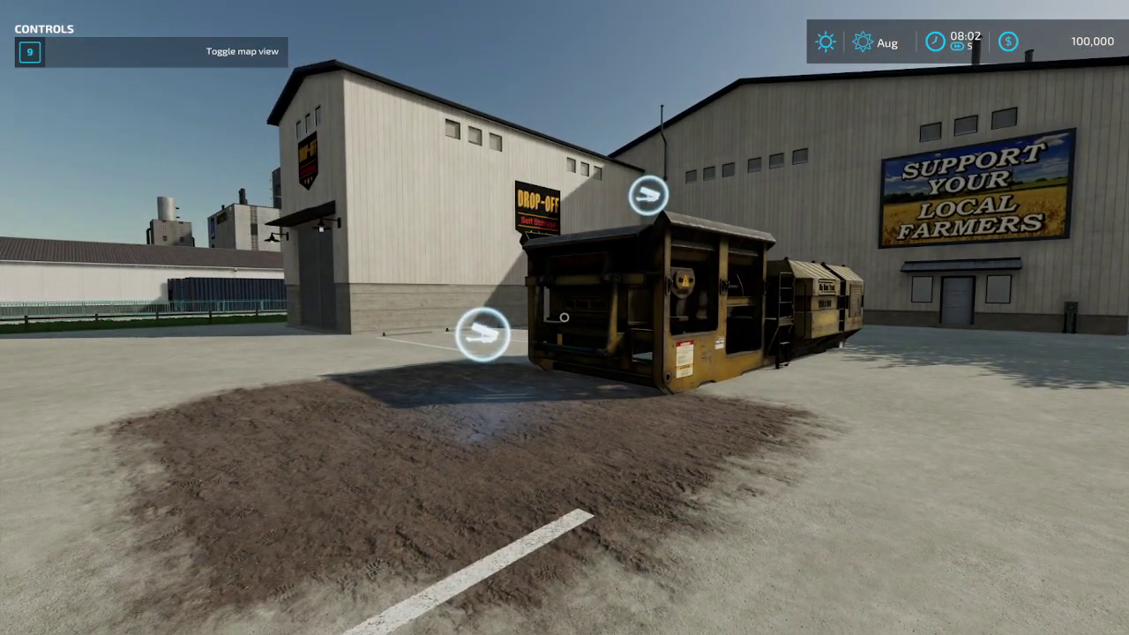